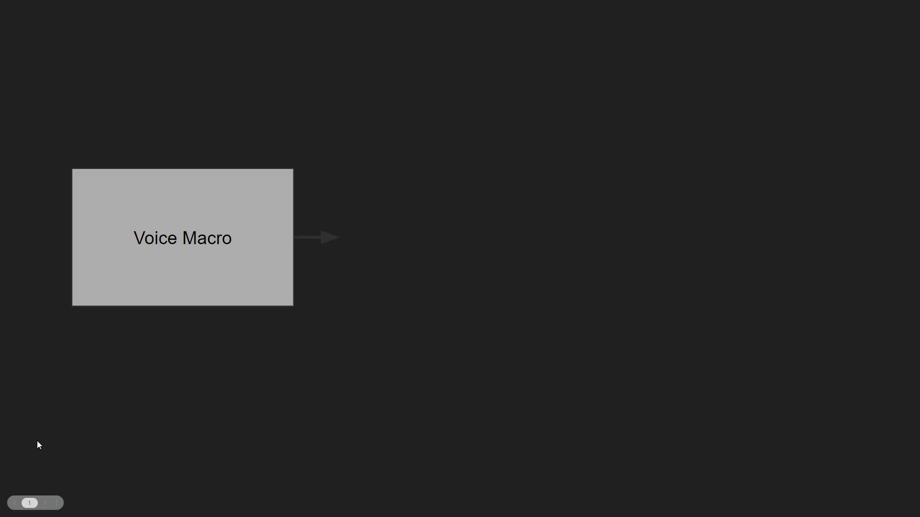
{"action": "key", "text": "Right"}
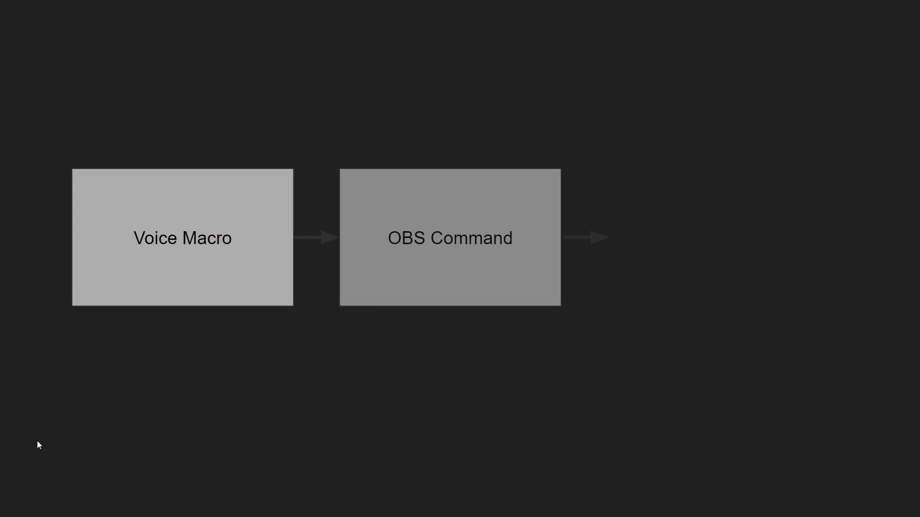
{"action": "key", "text": "Right"}
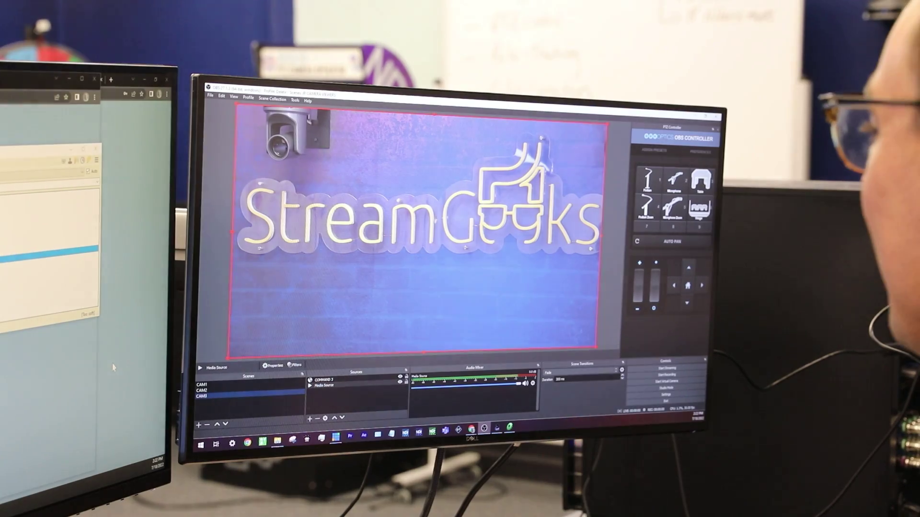
{"action": "key", "text": "2"}
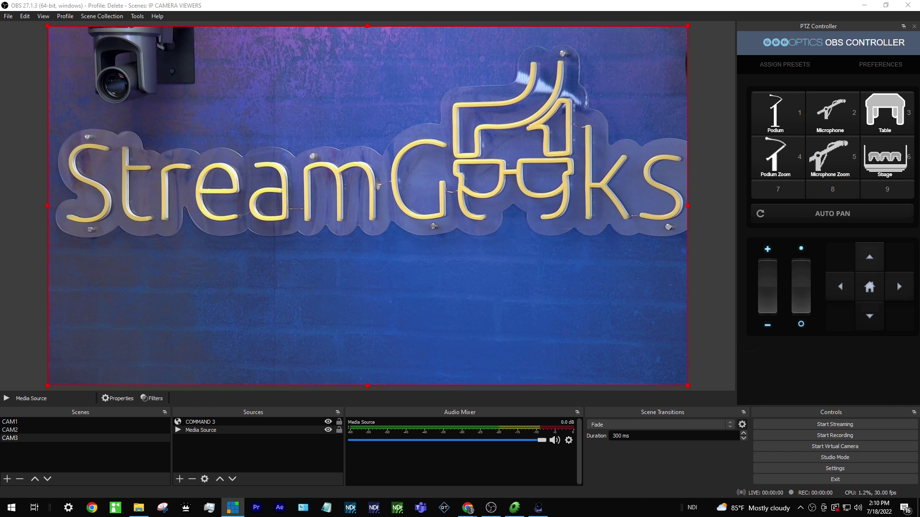
Step: Switch to the browser and download the VoiceMacro_1.4_Setup.msi installer from the VoiceMacro website
{"action": "mouse_move", "coordinate": [469, 513]}
{"action": "left_click", "coordinate": [563, 460]}
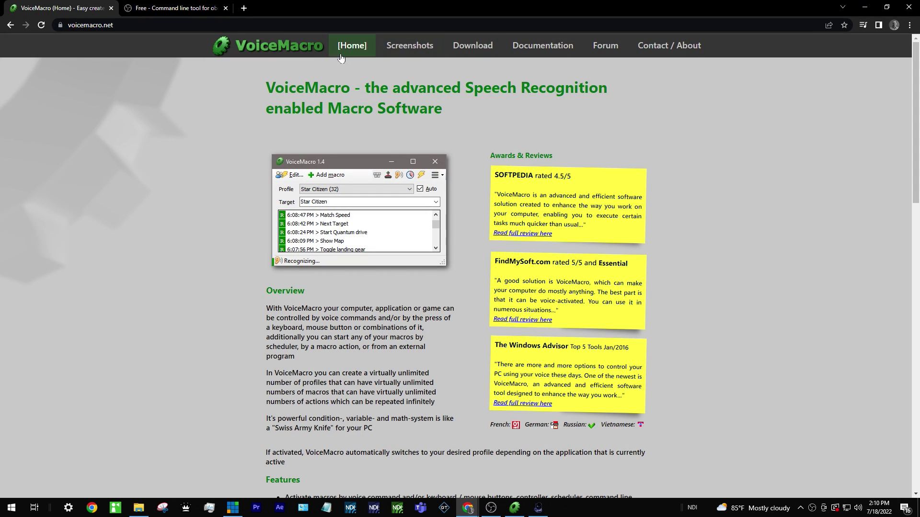
{"action": "left_click", "coordinate": [469, 50]}
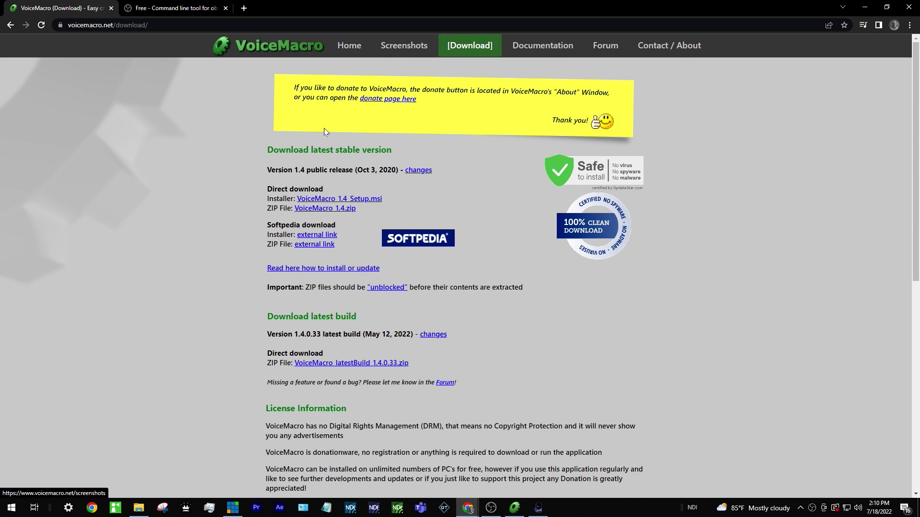
{"action": "left_click", "coordinate": [354, 201]}
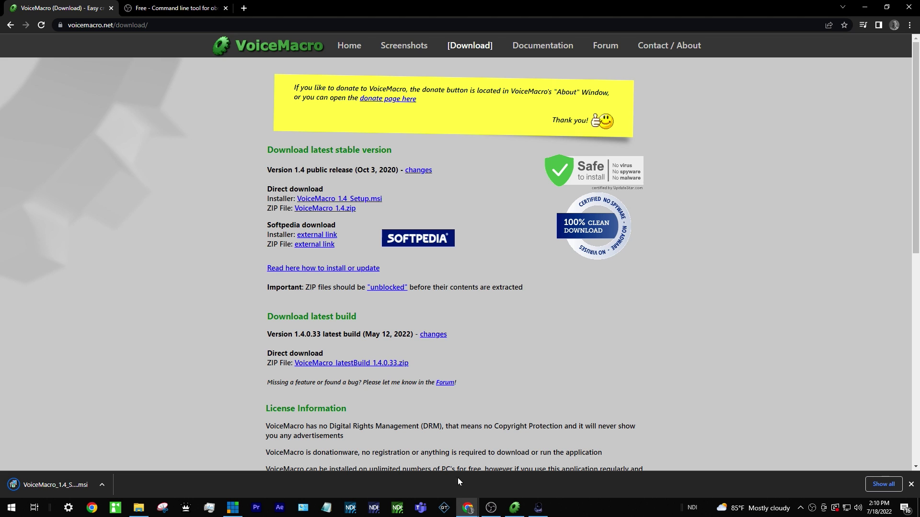
Step: Download the command line tool for the obs-websocket plugin (version 1.5.7) from its OBS forum page
{"action": "left_click", "coordinate": [173, 11]}
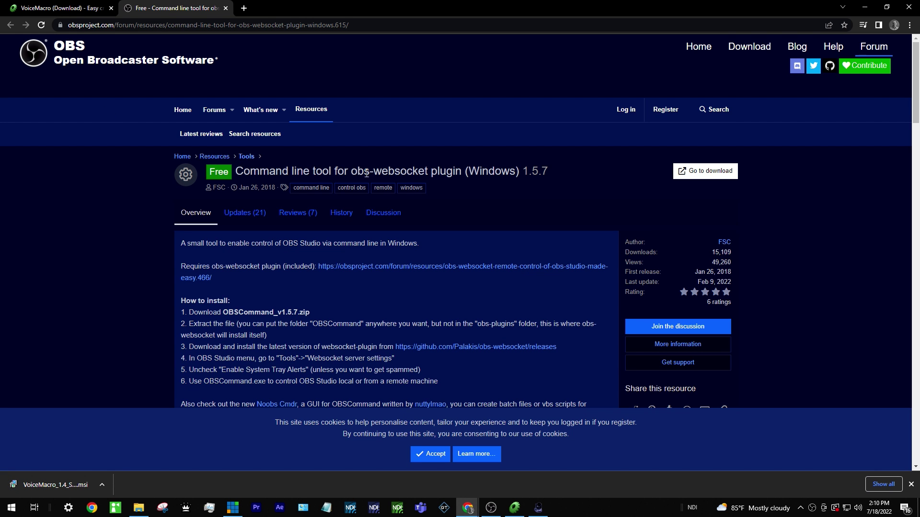
{"action": "left_click_drag", "start_coordinate": [349, 171], "coordinate": [452, 172]}
{"action": "left_click", "coordinate": [422, 180]}
{"action": "left_click", "coordinate": [703, 171]}
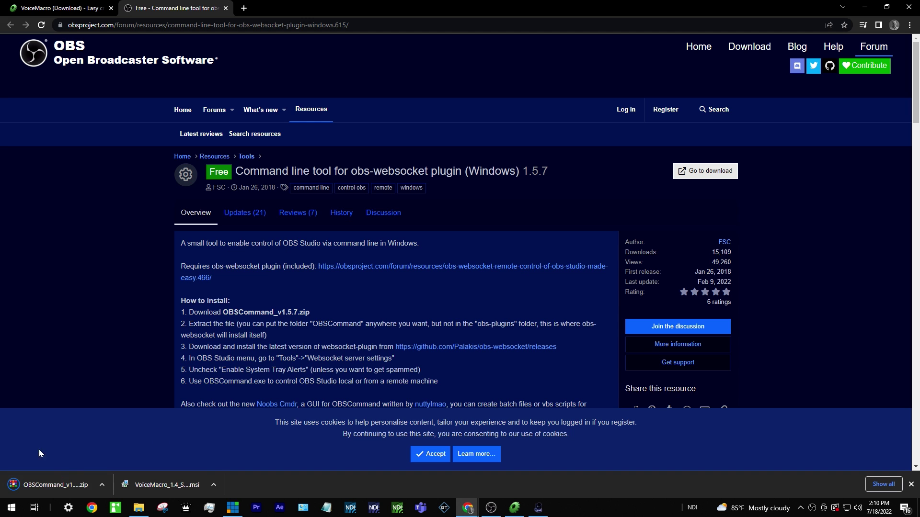
Step: Open the downloaded OBSCommand archive, examine its OBSCommand folder and obs-websocket installer, and close it
{"action": "left_click", "coordinate": [73, 485]}
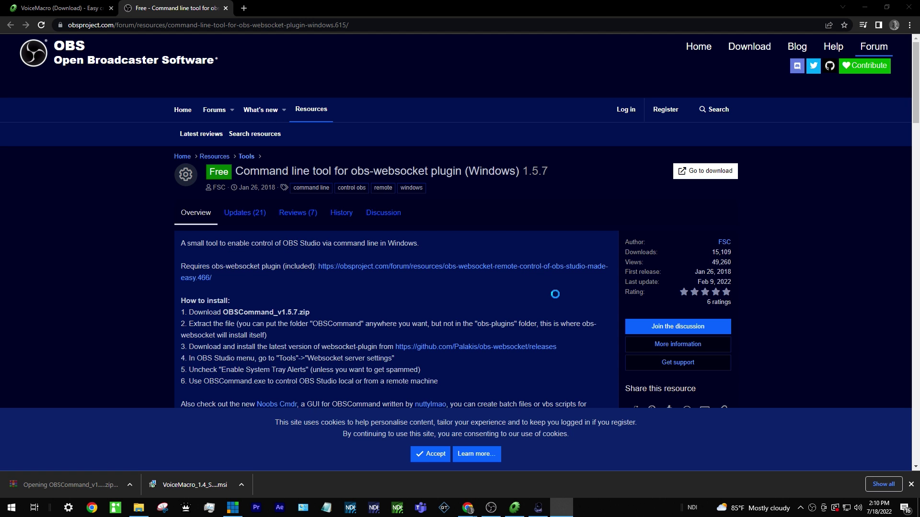
{"action": "left_click", "coordinate": [643, 100]}
{"action": "left_click_drag", "start_coordinate": [608, 53], "coordinate": [515, 45]}
{"action": "left_click", "coordinate": [225, 131]}
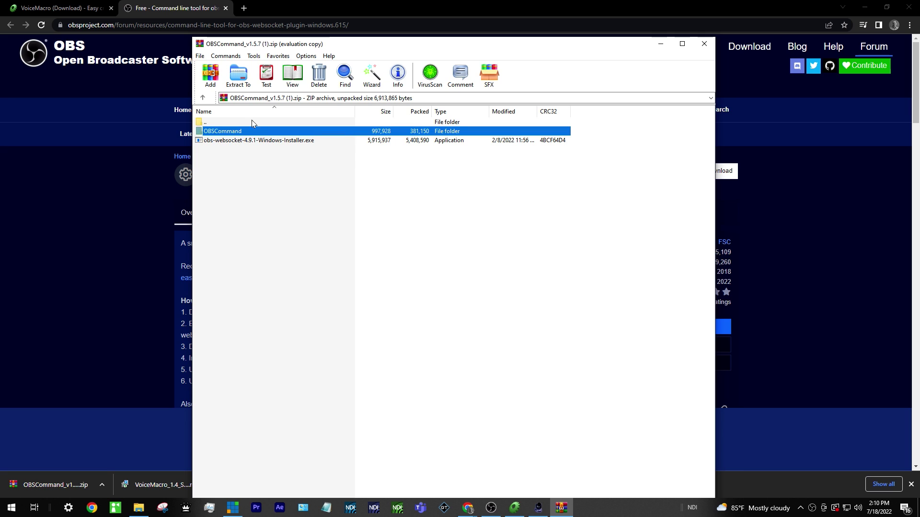
{"action": "left_click", "coordinate": [231, 141]}
{"action": "left_click", "coordinate": [260, 133]}
{"action": "left_click", "coordinate": [281, 142]}
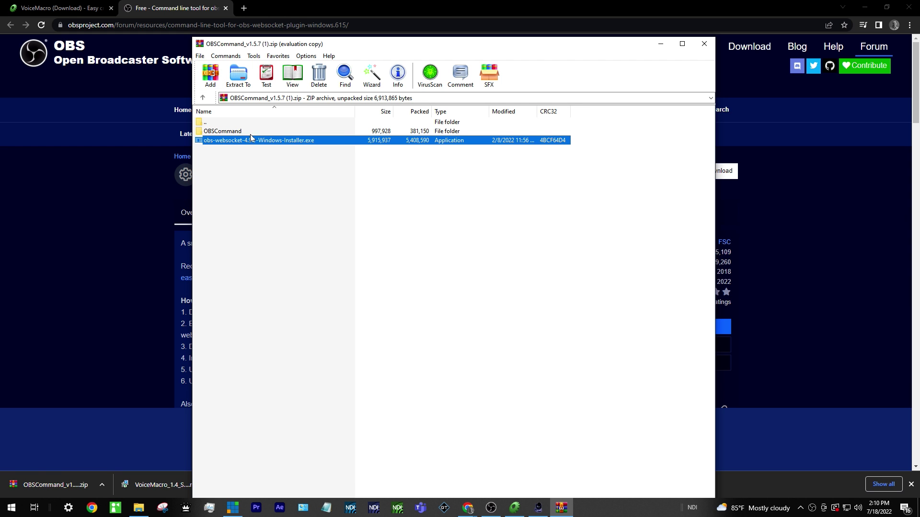
{"action": "left_click", "coordinate": [704, 44]}
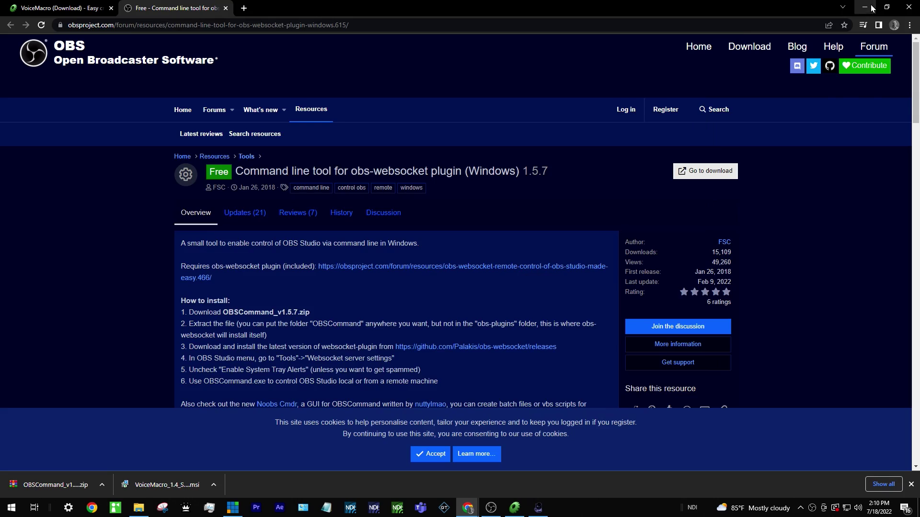
Step: Minimize the browser, switch to VoiceMacro and open its profiles and macros editor
{"action": "left_click", "coordinate": [872, 9]}
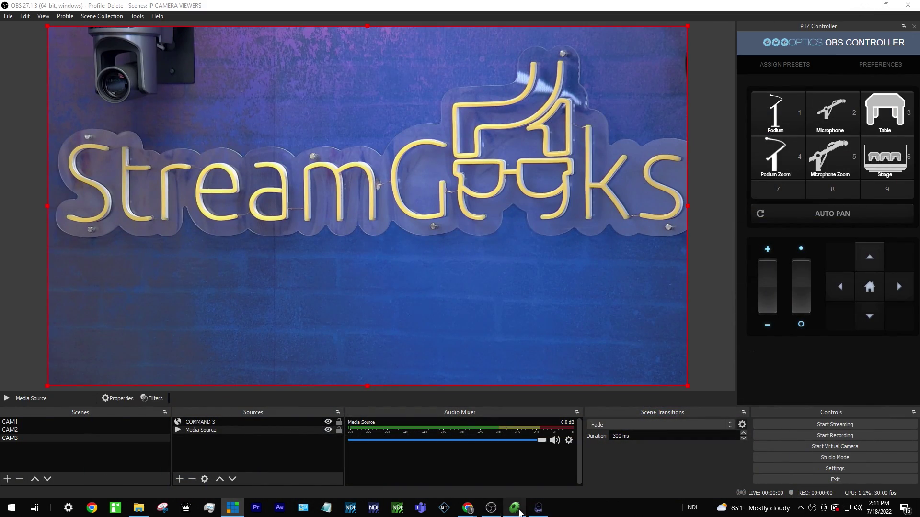
{"action": "left_click", "coordinate": [515, 508]}
{"action": "mouse_move", "coordinate": [415, 85]}
{"action": "left_mouse_down"}
{"action": "mouse_move", "coordinate": [464, 101]}
{"action": "mouse_move", "coordinate": [393, 83]}
{"action": "mouse_move", "coordinate": [407, 93]}
{"action": "mouse_move", "coordinate": [431, 88]}
{"action": "mouse_move", "coordinate": [403, 98]}
{"action": "left_mouse_up"}
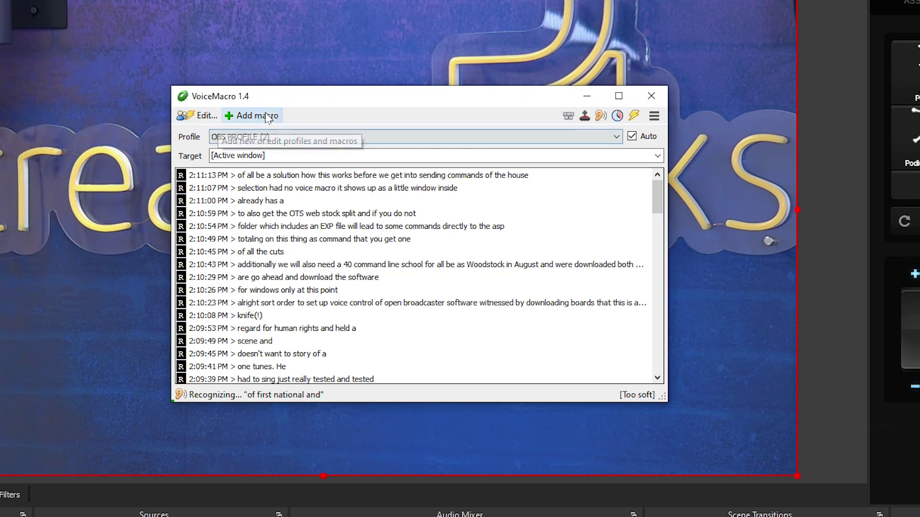
{"action": "left_click", "coordinate": [206, 118]}
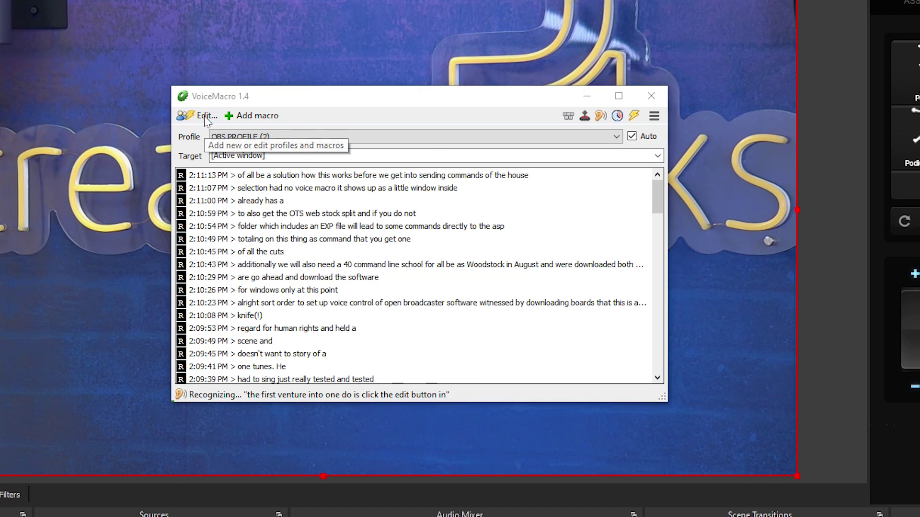
{"action": "left_click_drag", "start_coordinate": [779, 42], "coordinate": [302, 46]}
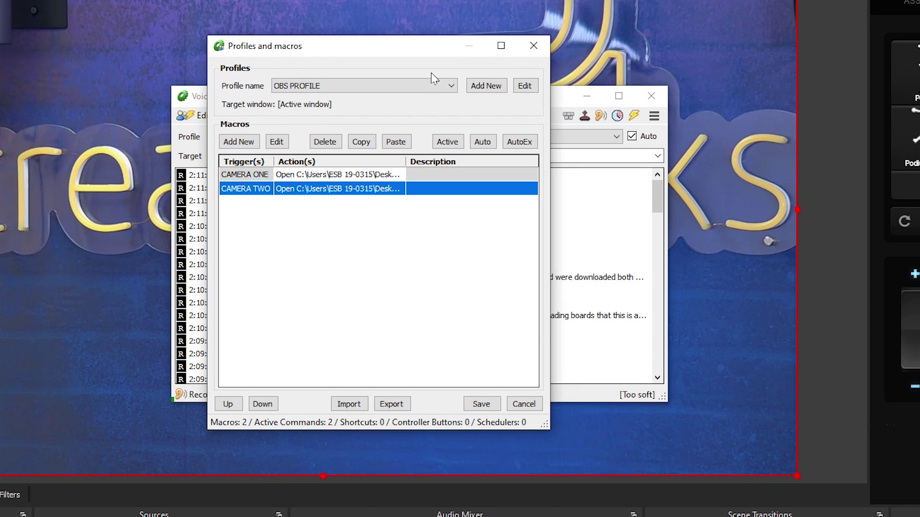
Step: Select the VoiceMacro demo profile and look through its list of example macros
{"action": "left_click", "coordinate": [447, 87]}
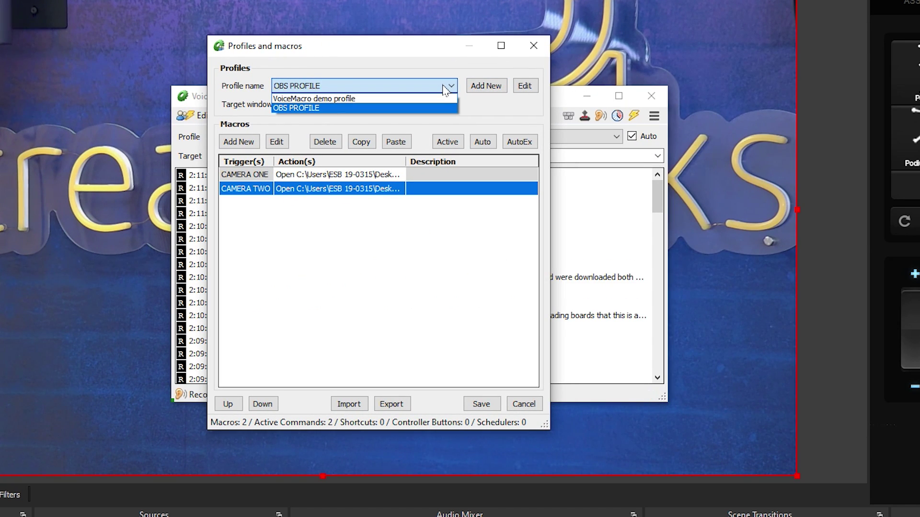
{"action": "left_click", "coordinate": [396, 99]}
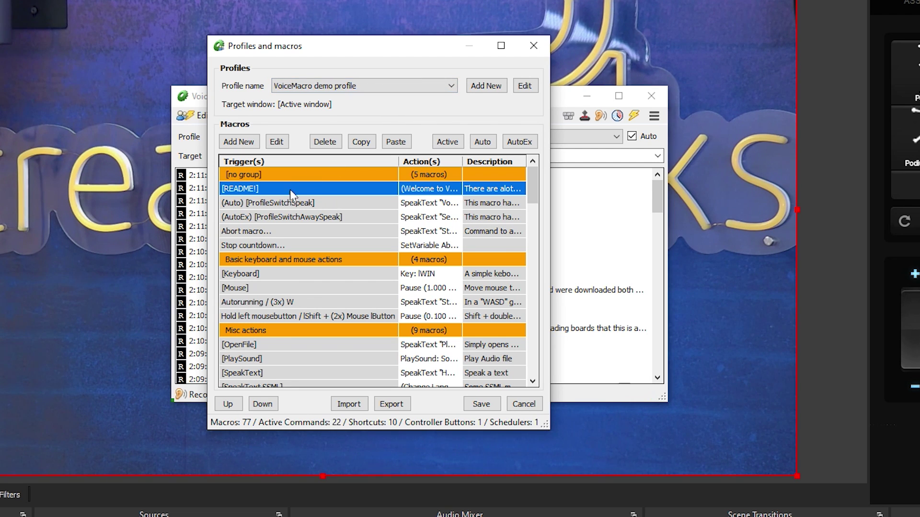
{"action": "scroll", "coordinate": [335, 224], "scroll_direction": "down", "scroll_amount": 4}
{"action": "scroll", "coordinate": [289, 259], "scroll_direction": "down", "scroll_amount": 5}
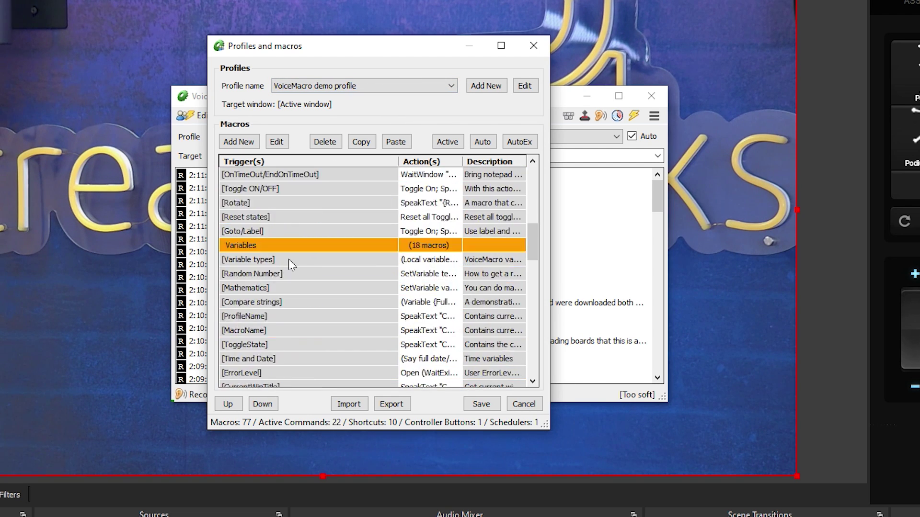
{"action": "scroll", "coordinate": [288, 260], "scroll_direction": "up", "scroll_amount": 9}
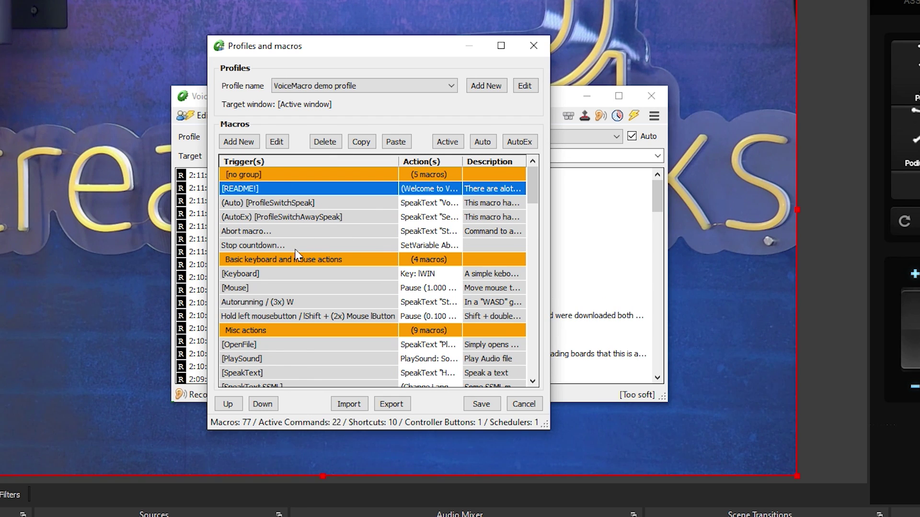
{"action": "left_click", "coordinate": [342, 86]}
{"action": "left_click", "coordinate": [342, 95]}
Step: Draft a new profile named OBS CONTROLS and cancel it without saving
{"action": "left_click", "coordinate": [488, 87]}
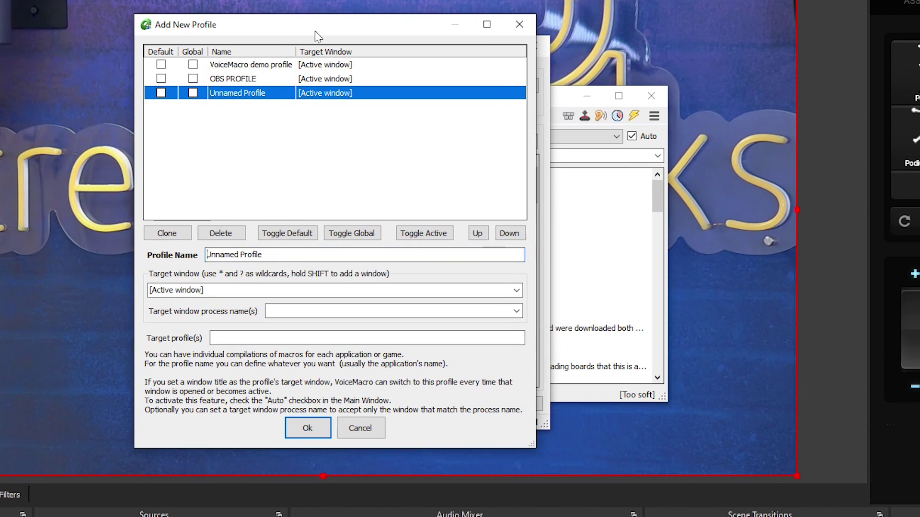
{"action": "left_click_drag", "start_coordinate": [305, 254], "coordinate": [128, 248]}
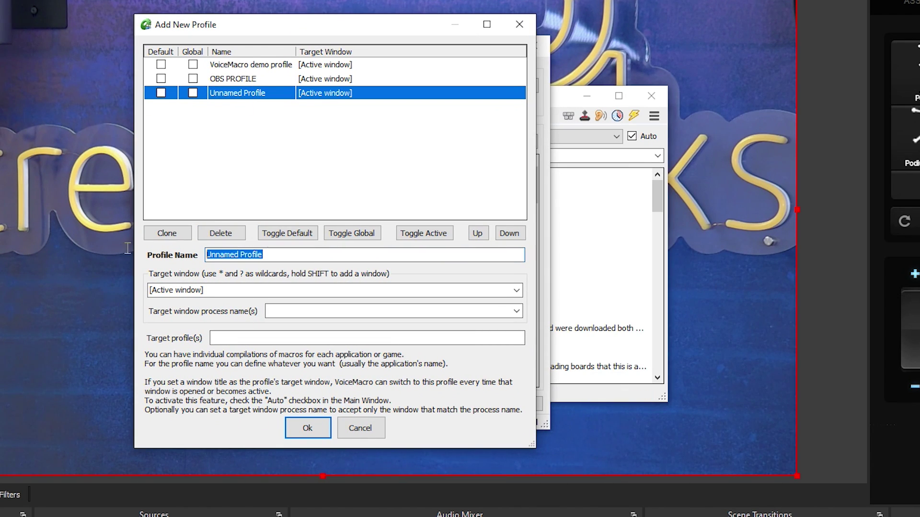
{"action": "type", "text": "OB"}
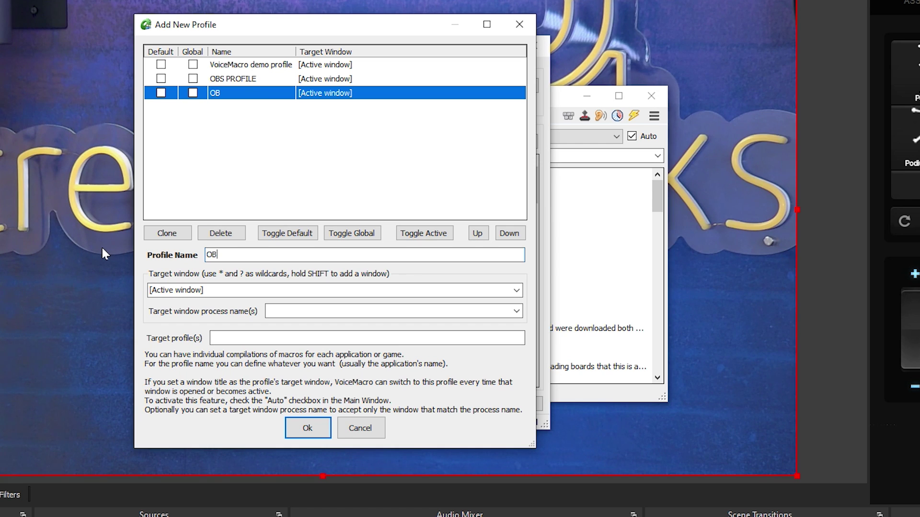
{"action": "type", "text": "S CONTROLS"}
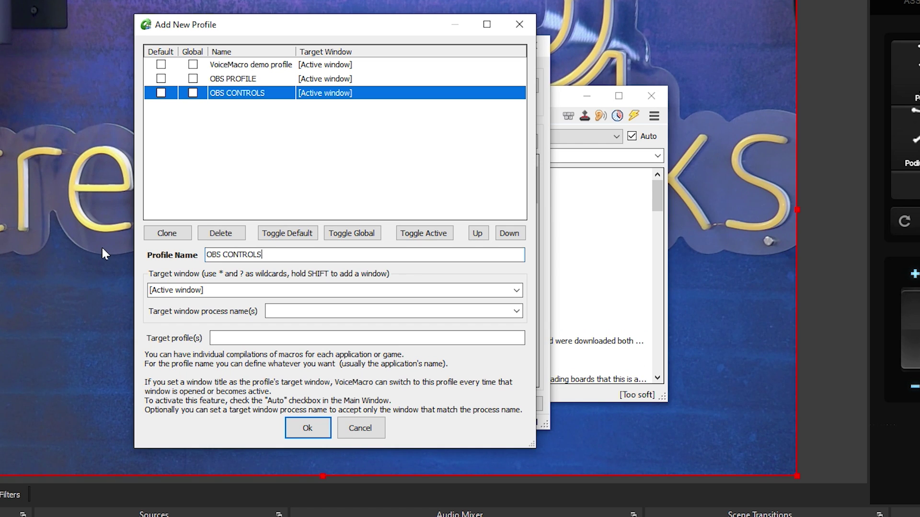
{"action": "left_click", "coordinate": [255, 81]}
{"action": "left_click", "coordinate": [360, 428]}
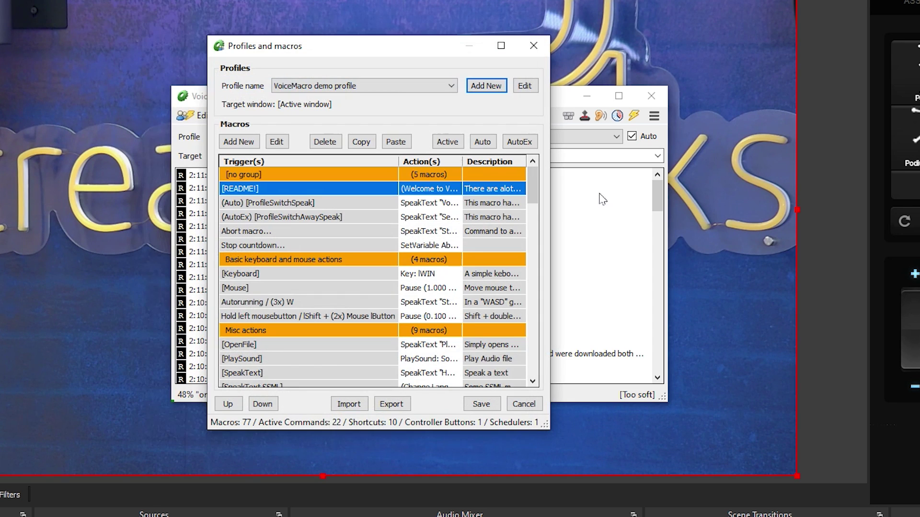
Step: Switch to OBS PROFILE and examine the actions of its CAMERA ONE and CAMERA TWO macros
{"action": "left_click", "coordinate": [396, 86]}
{"action": "left_click", "coordinate": [395, 104]}
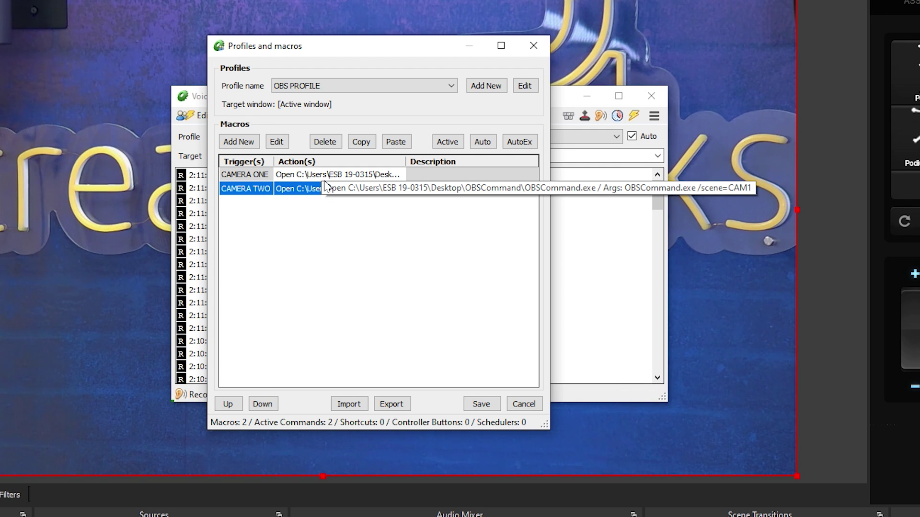
{"action": "left_click_drag", "start_coordinate": [333, 53], "coordinate": [360, 48]}
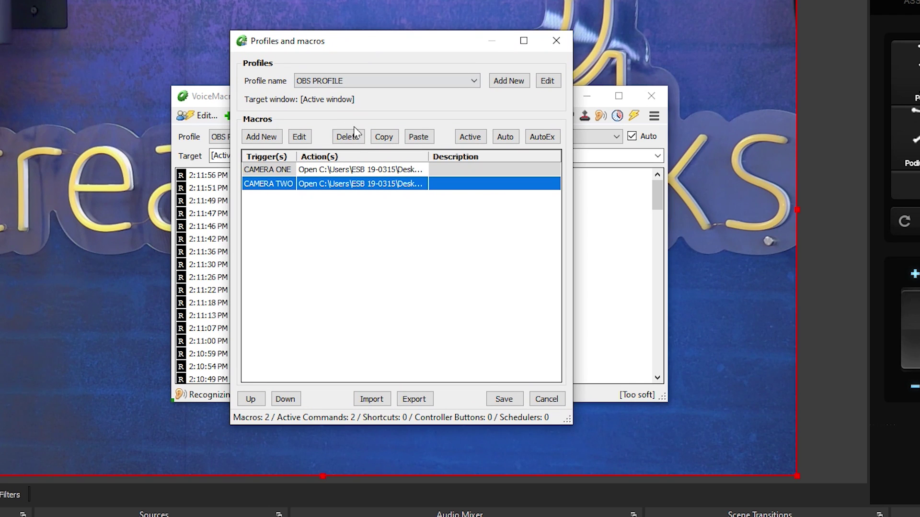
{"action": "left_click", "coordinate": [346, 169]}
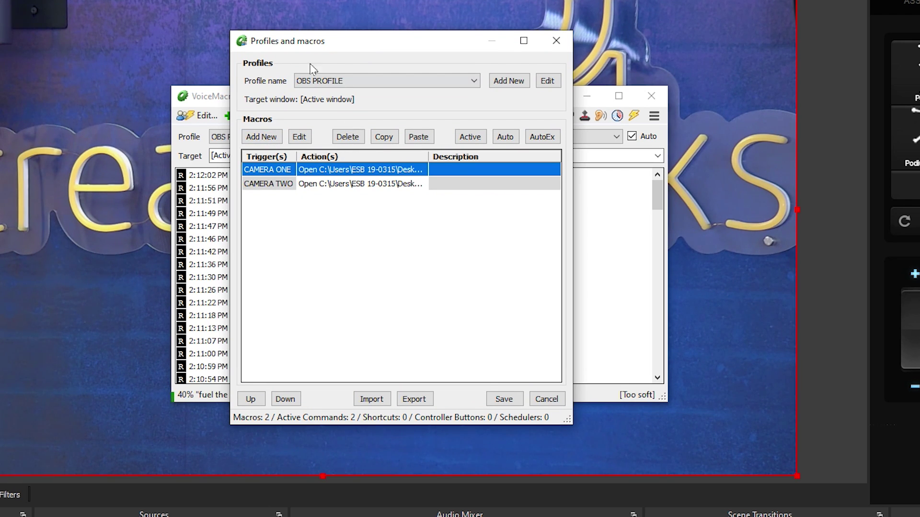
Step: Move the Profiles and macros window aside to view the speech recognition log, and close the window
{"action": "left_click_drag", "start_coordinate": [276, 44], "coordinate": [334, 58]}
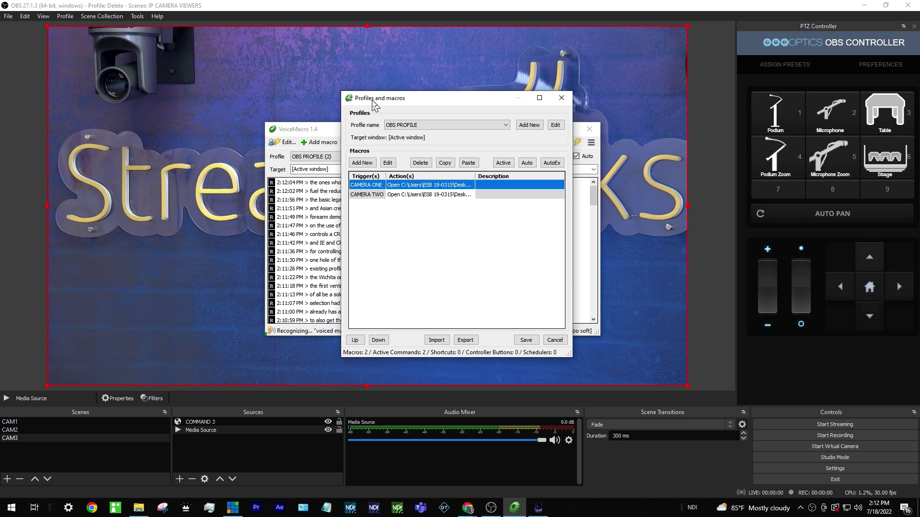
{"action": "left_click_drag", "start_coordinate": [374, 104], "coordinate": [537, 101]}
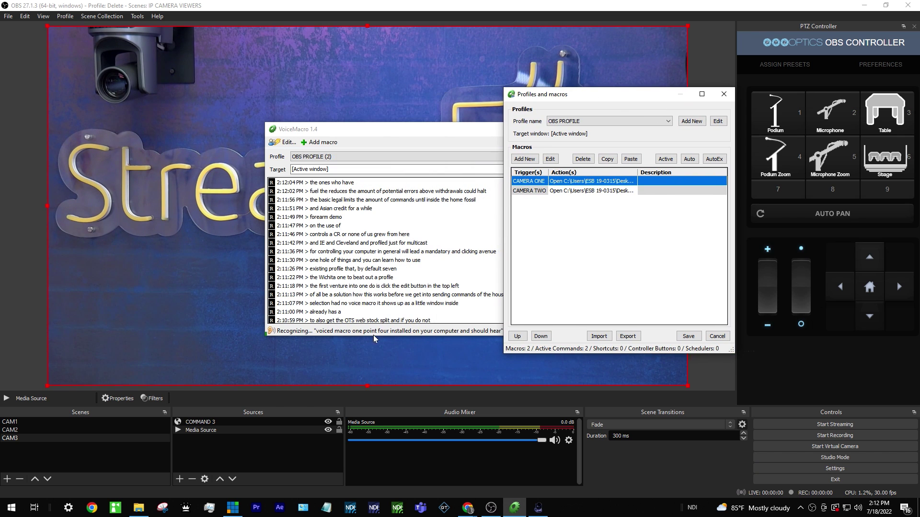
{"action": "left_click_drag", "start_coordinate": [592, 95], "coordinate": [709, 95]}
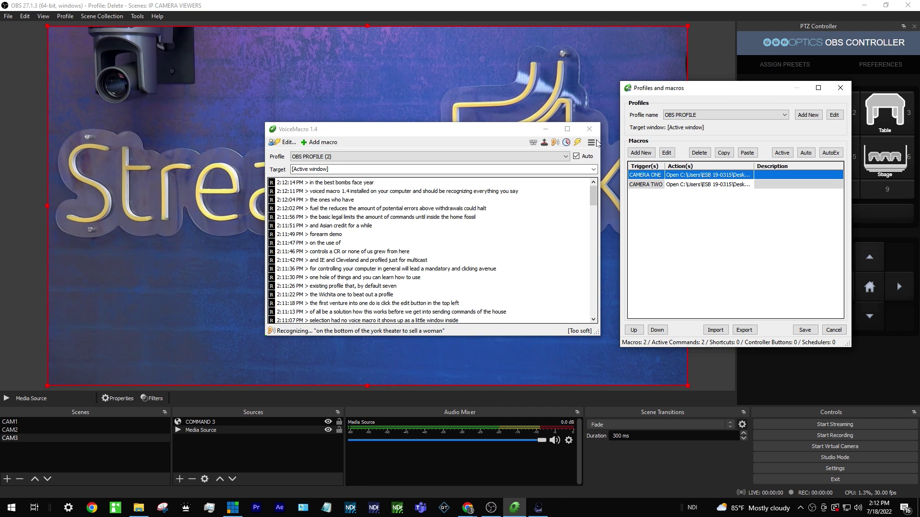
{"action": "left_click", "coordinate": [839, 87]}
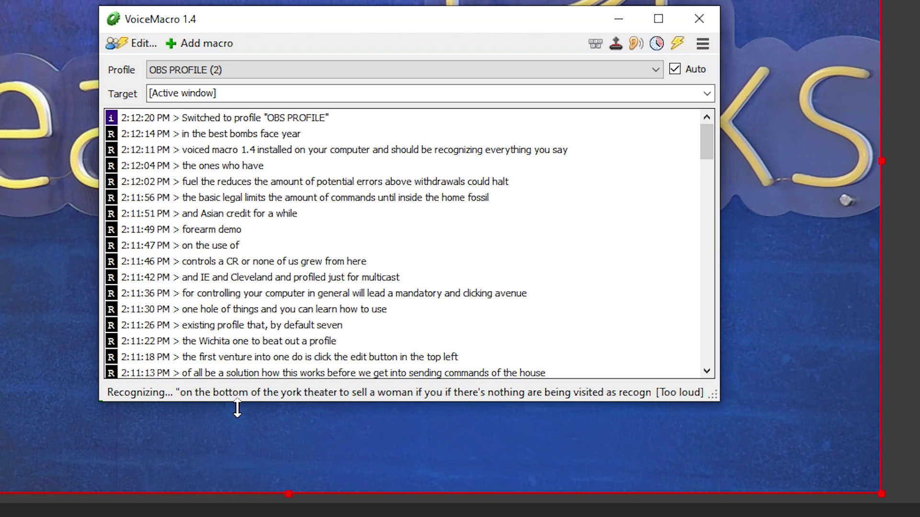
Step: Open VoiceMacro's Recognizer settings
{"action": "left_click", "coordinate": [704, 46]}
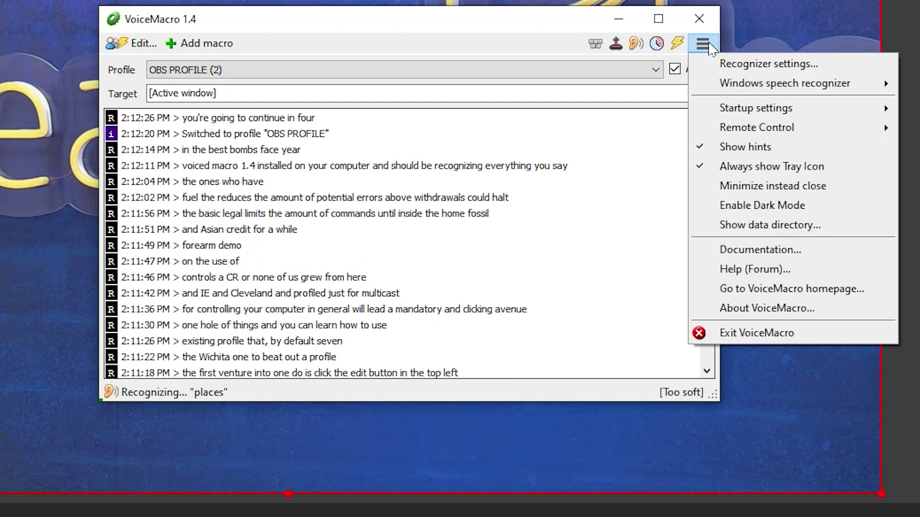
{"action": "left_click", "coordinate": [709, 47]}
{"action": "left_click", "coordinate": [709, 47]}
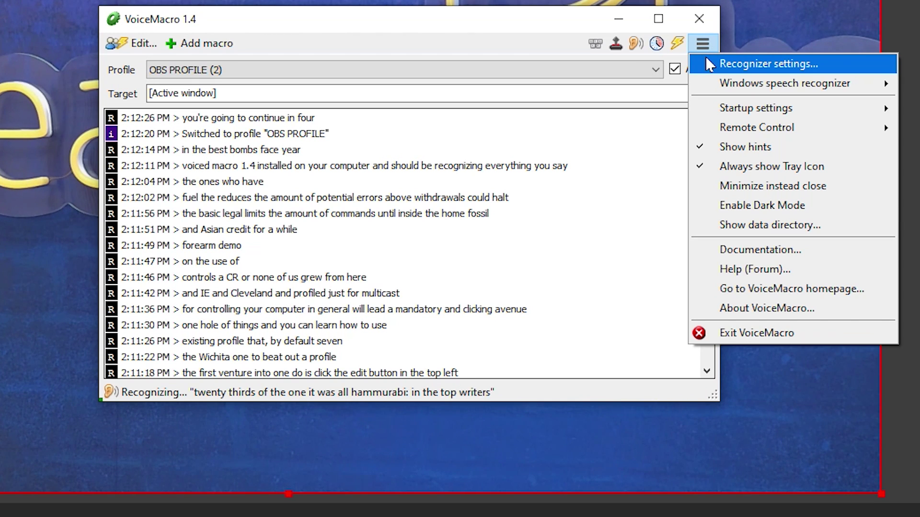
{"action": "left_click", "coordinate": [707, 61]}
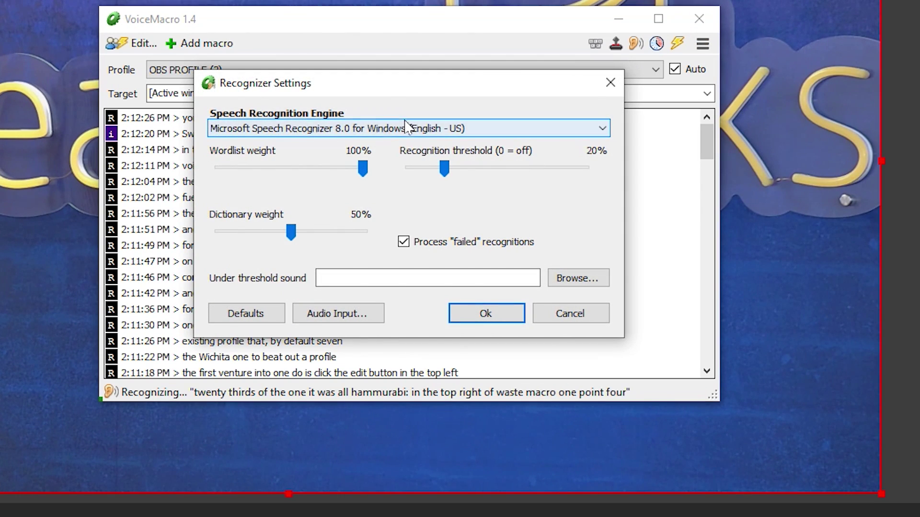
Step: Review the speech recognition engine and audio input devices, select the PTZOptics microphone for recording, and accept the recognizer settings
{"action": "left_click", "coordinate": [406, 127]}
{"action": "left_click", "coordinate": [317, 128]}
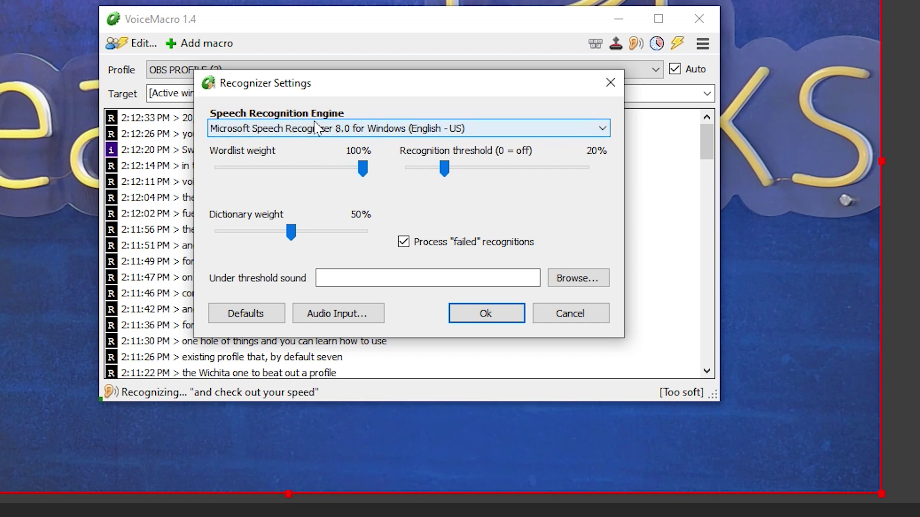
{"action": "left_click", "coordinate": [331, 316]}
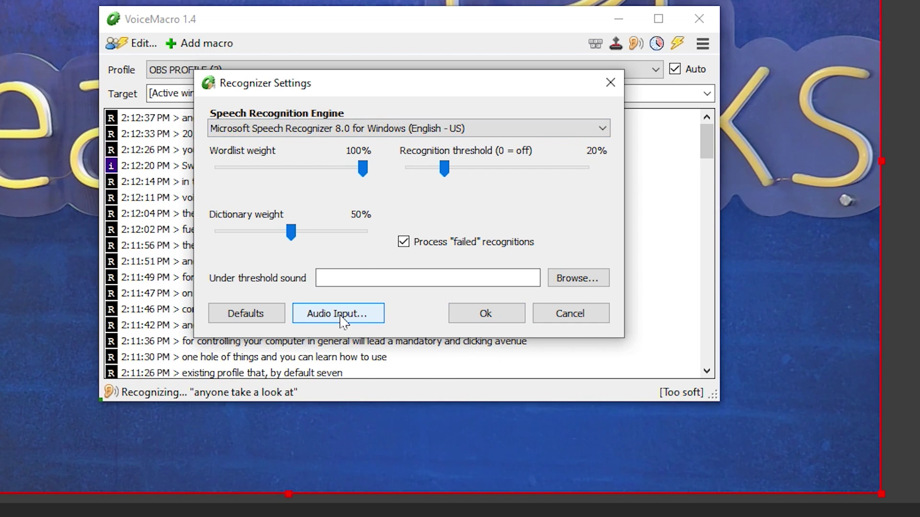
{"action": "left_click", "coordinate": [341, 317]}
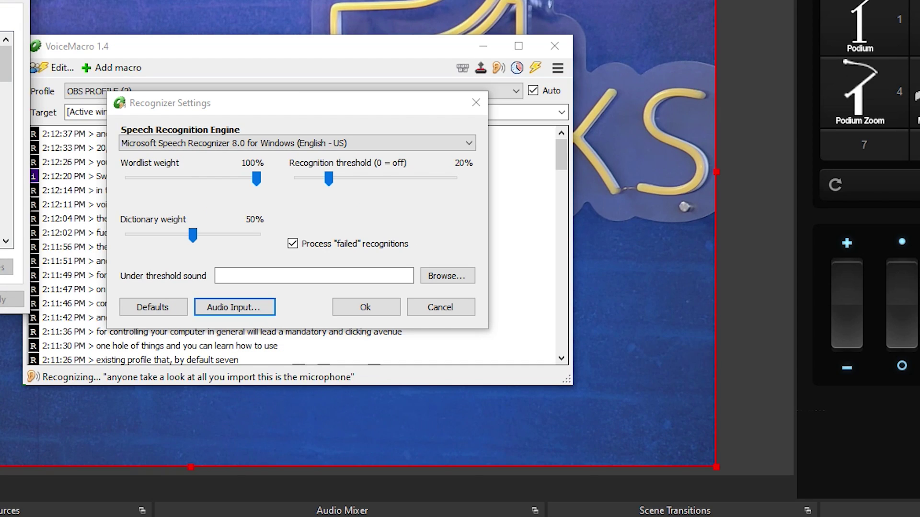
{"action": "left_click_drag", "start_coordinate": [437, 57], "coordinate": [732, 53]}
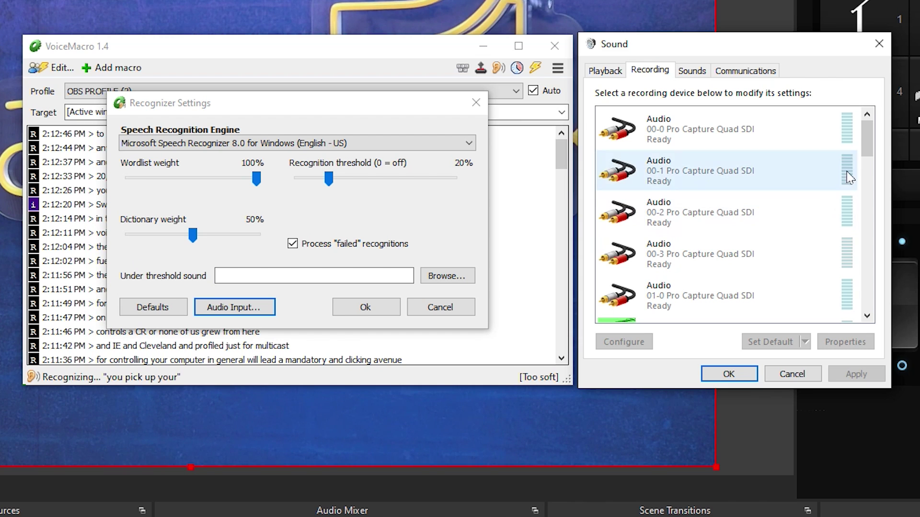
{"action": "left_click_drag", "start_coordinate": [868, 146], "coordinate": [881, 165]}
{"action": "scroll", "coordinate": [857, 191], "scroll_direction": "down", "scroll_amount": 4}
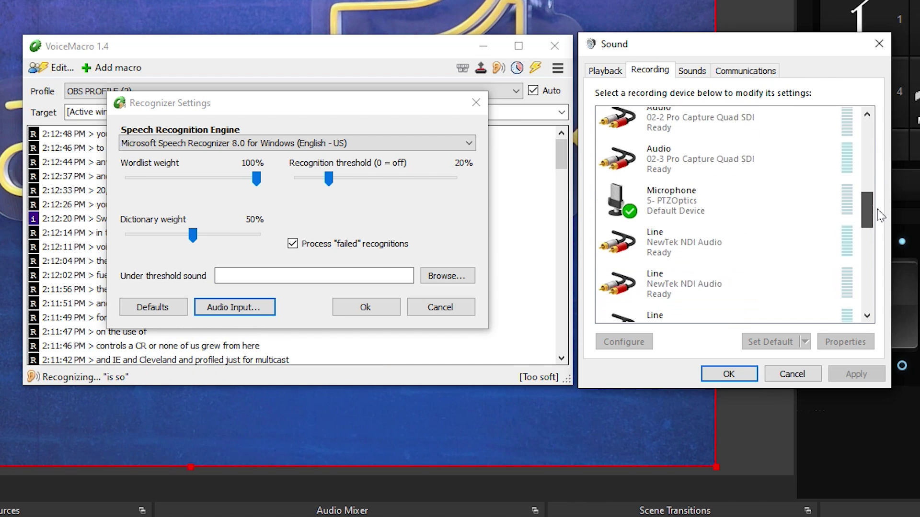
{"action": "left_click", "coordinate": [786, 192]}
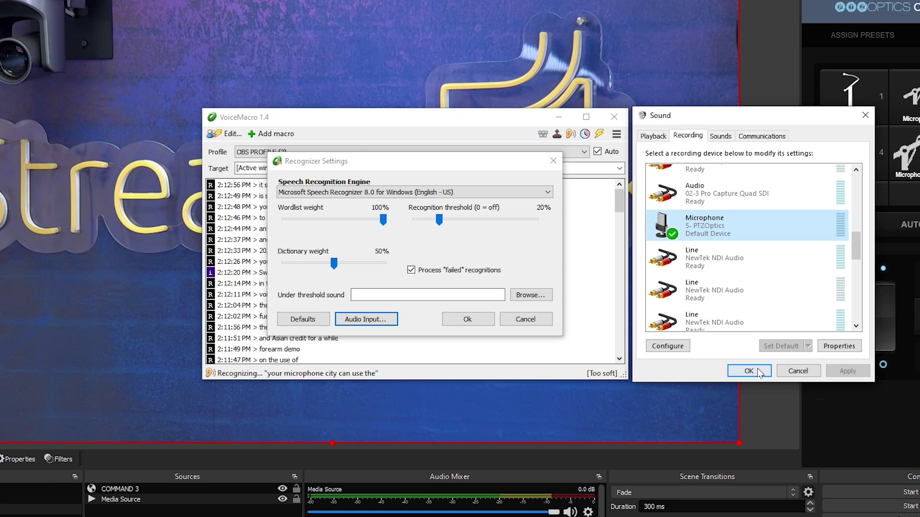
{"action": "left_click", "coordinate": [729, 373]}
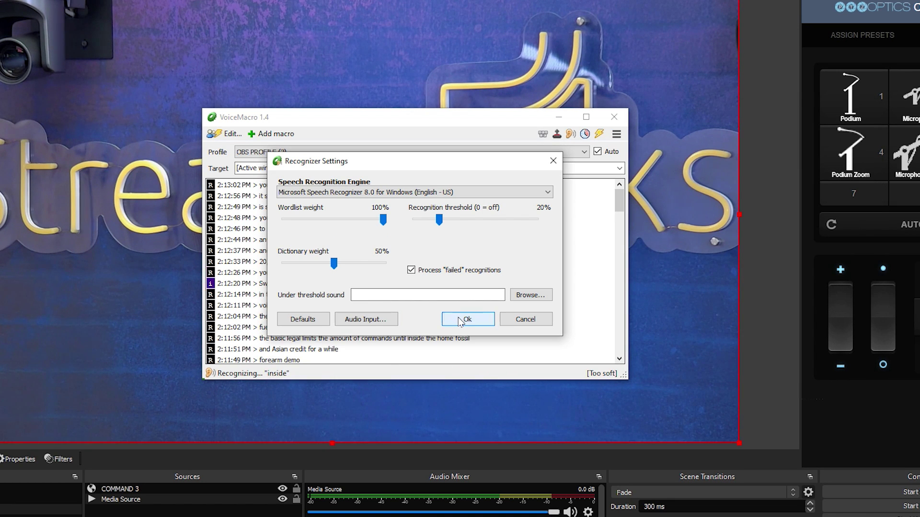
{"action": "left_click", "coordinate": [459, 321]}
Step: Start a new macro in OBS PROFILE that is activated by the voice command CAMERA THREE
{"action": "left_click", "coordinate": [225, 133]}
{"action": "left_click_drag", "start_coordinate": [889, 74], "coordinate": [415, 77]}
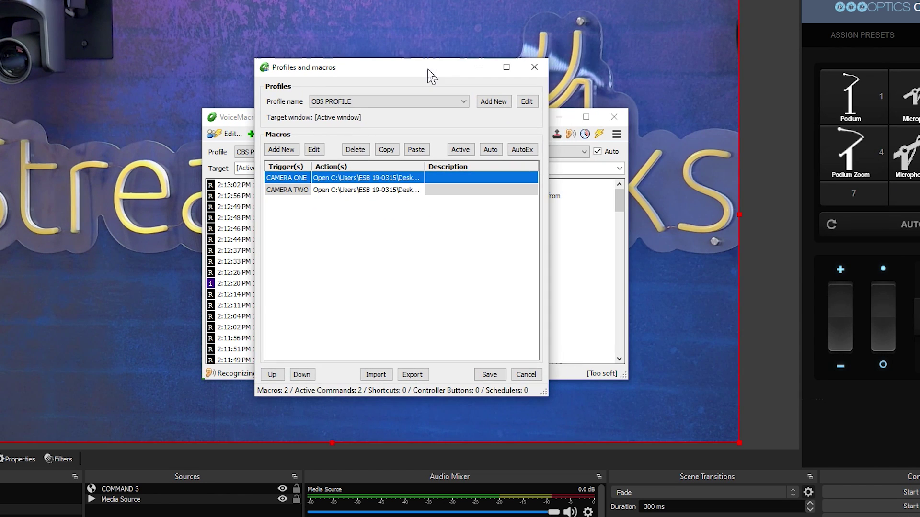
{"action": "left_click", "coordinate": [280, 151]}
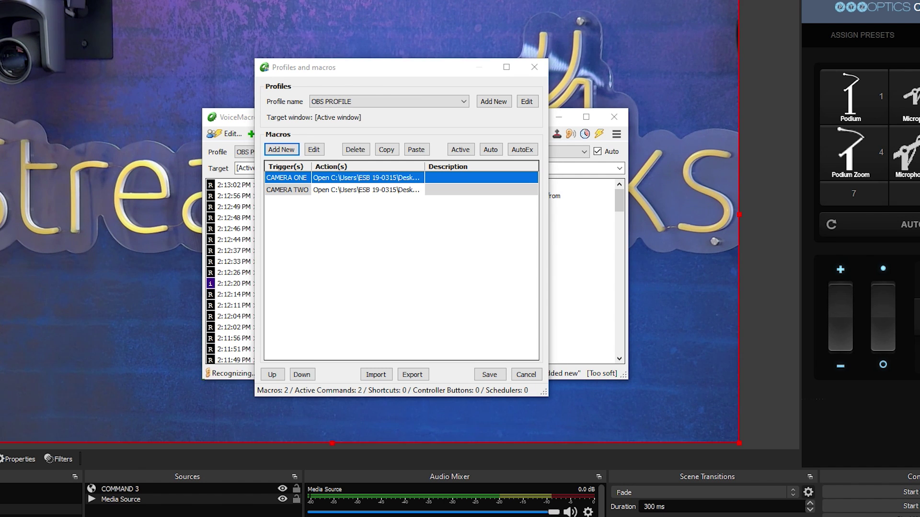
{"action": "left_click_drag", "start_coordinate": [557, 42], "coordinate": [437, 56]}
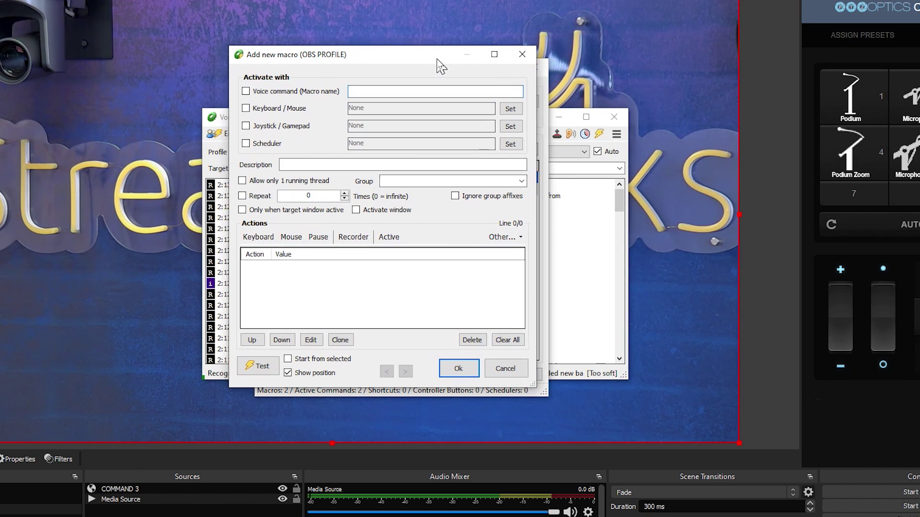
{"action": "left_click", "coordinate": [367, 92]}
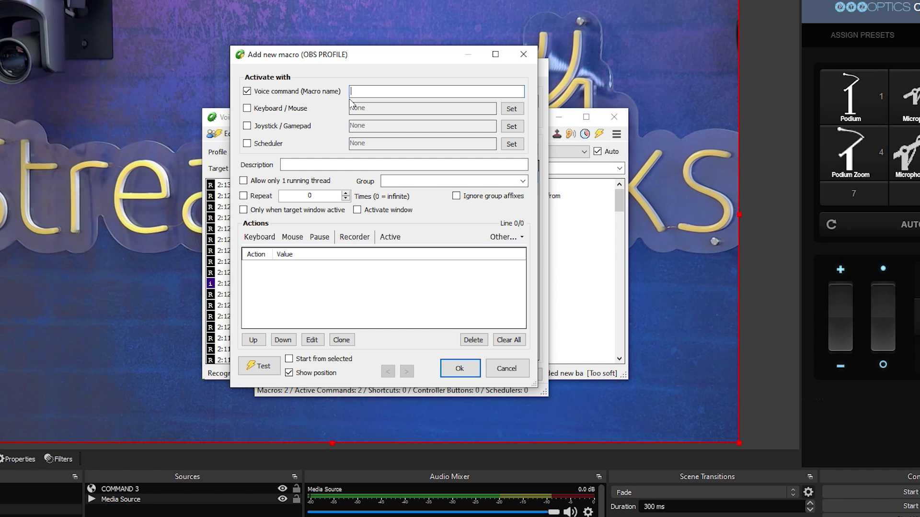
{"action": "type", "text": "CAM"}
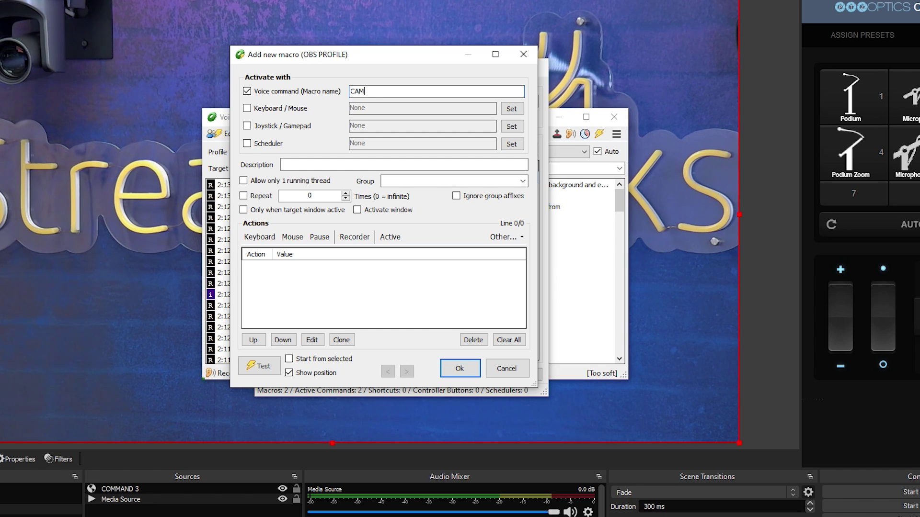
{"action": "type", "text": "ERA THREE"}
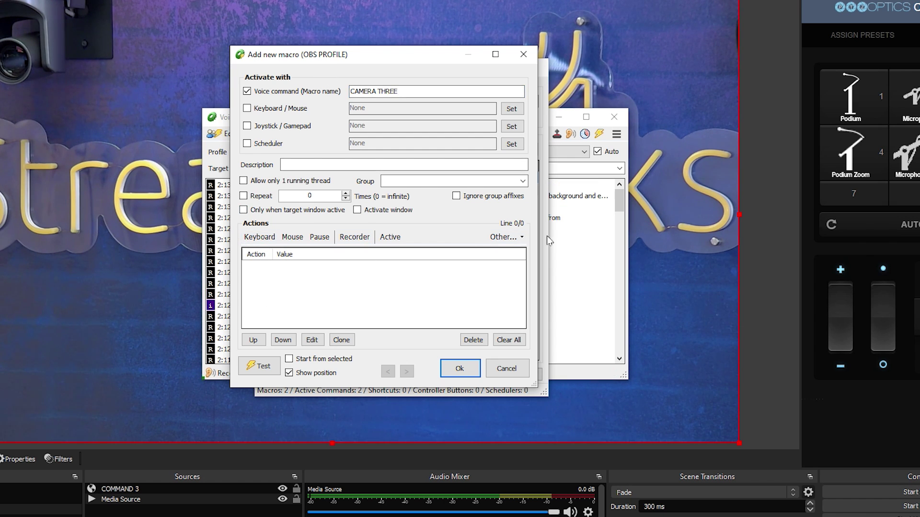
Step: Add an Execute/open a file action to the macro that runs the OBSCommand application from the OBSCommand folder
{"action": "left_click", "coordinate": [505, 237]}
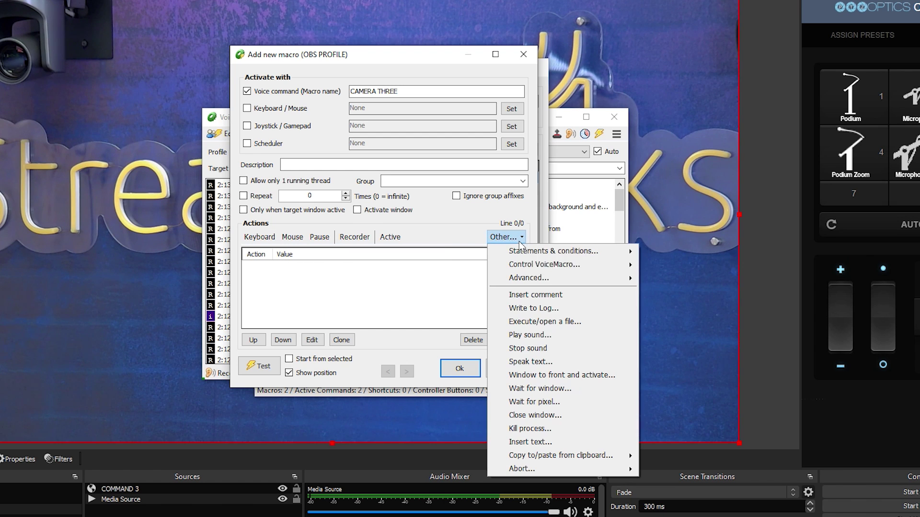
{"action": "mouse_move", "coordinate": [530, 265]}
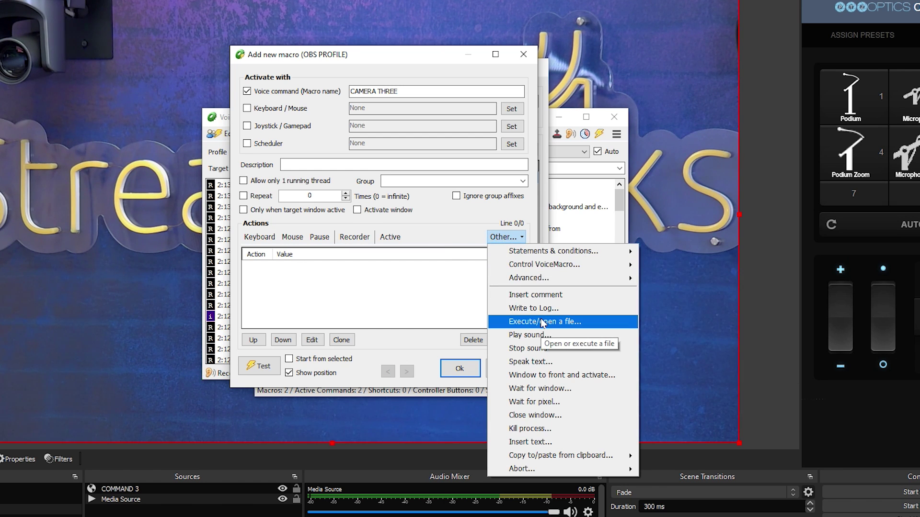
{"action": "left_click", "coordinate": [543, 322]}
{"action": "left_click", "coordinate": [477, 162]}
{"action": "left_click", "coordinate": [527, 240]}
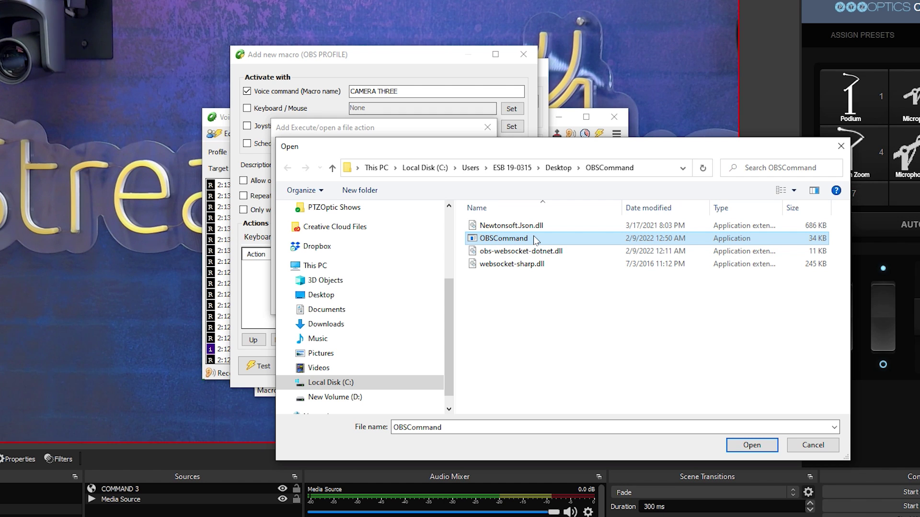
{"action": "double_click", "coordinate": [535, 240]}
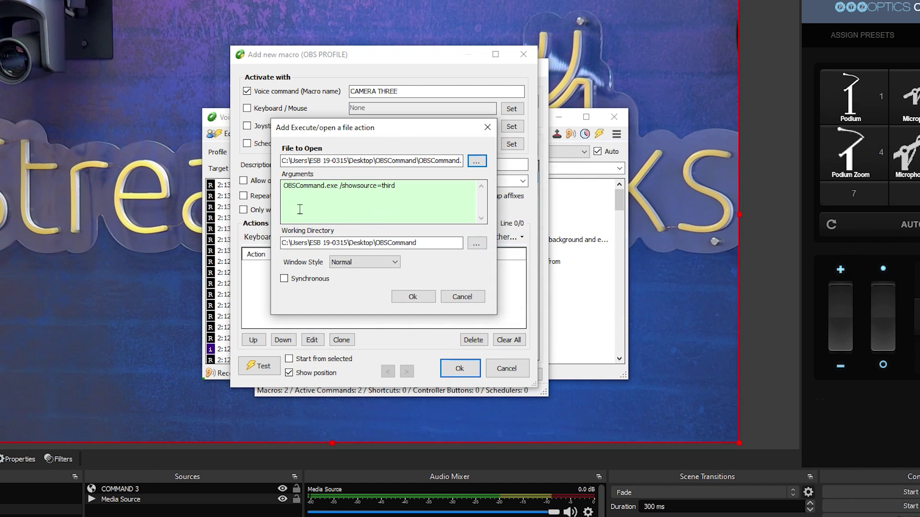
Step: Replace the showsource argument so the file action's arguments read OBSCommand.exe /scene=CAM3
{"action": "key", "text": "Tab"}
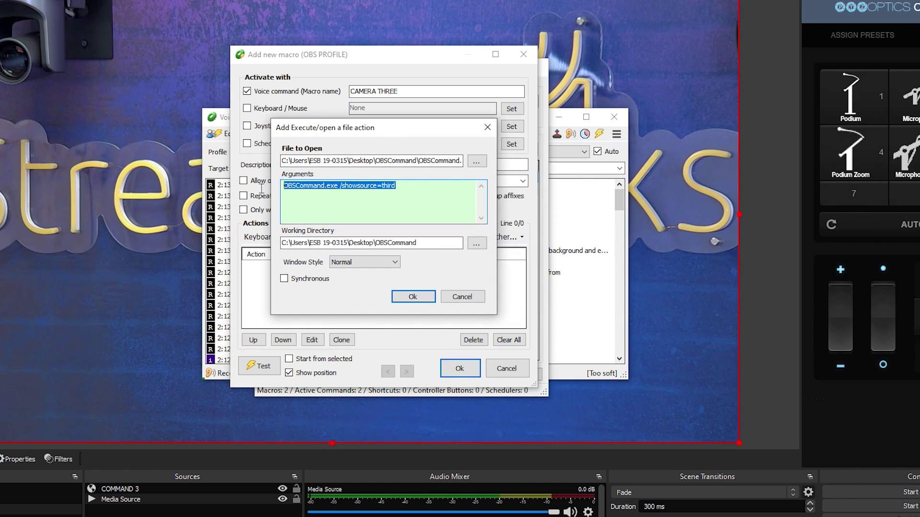
{"action": "left_click", "coordinate": [445, 185]}
{"action": "left_click_drag", "start_coordinate": [445, 185], "coordinate": [397, 187]}
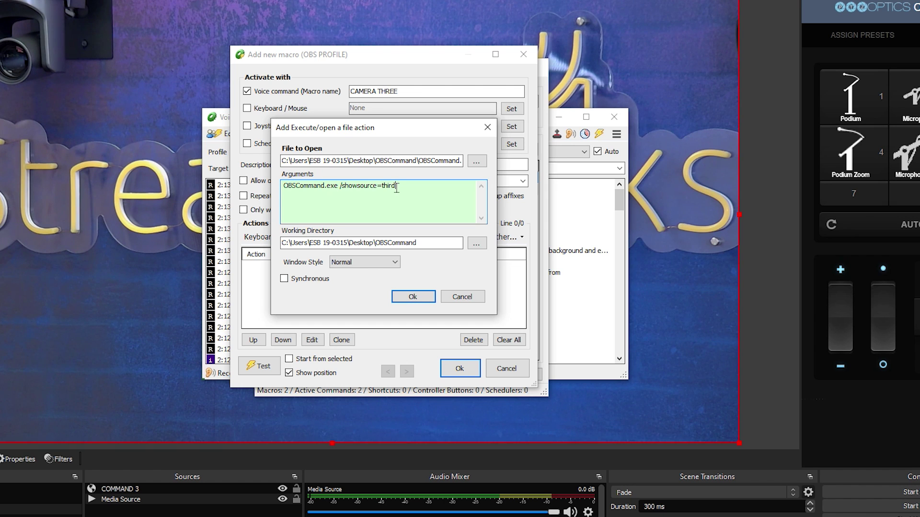
{"action": "left_click_drag", "start_coordinate": [338, 191], "coordinate": [269, 189]}
{"action": "left_click", "coordinate": [343, 188]}
{"action": "left_click", "coordinate": [439, 187]}
{"action": "left_click_drag", "start_coordinate": [432, 189], "coordinate": [339, 186]}
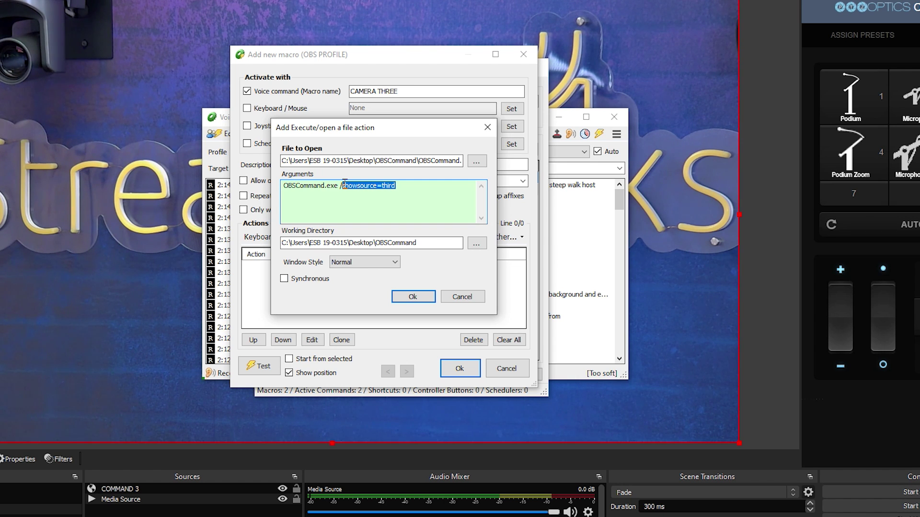
{"action": "type", "text": "scene="}
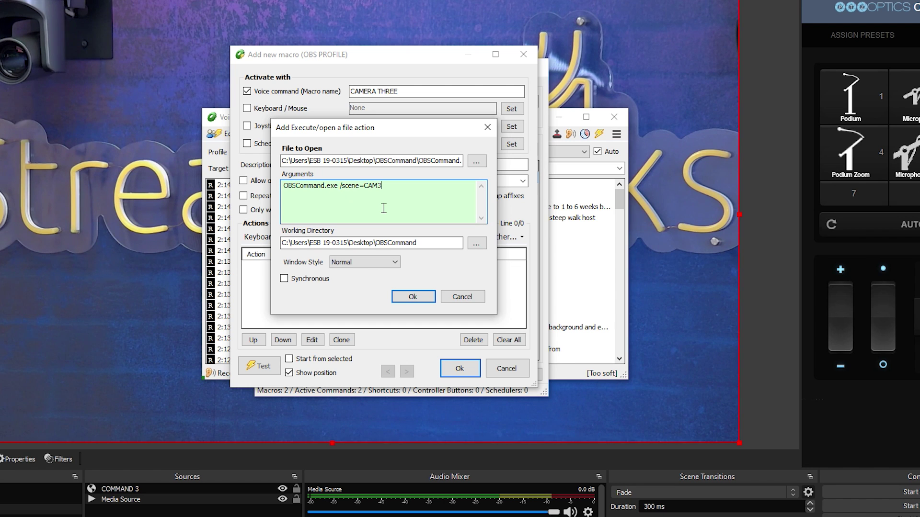
Step: Set the file action's window style to Hidden and add the action to the macro
{"action": "left_click", "coordinate": [352, 262]}
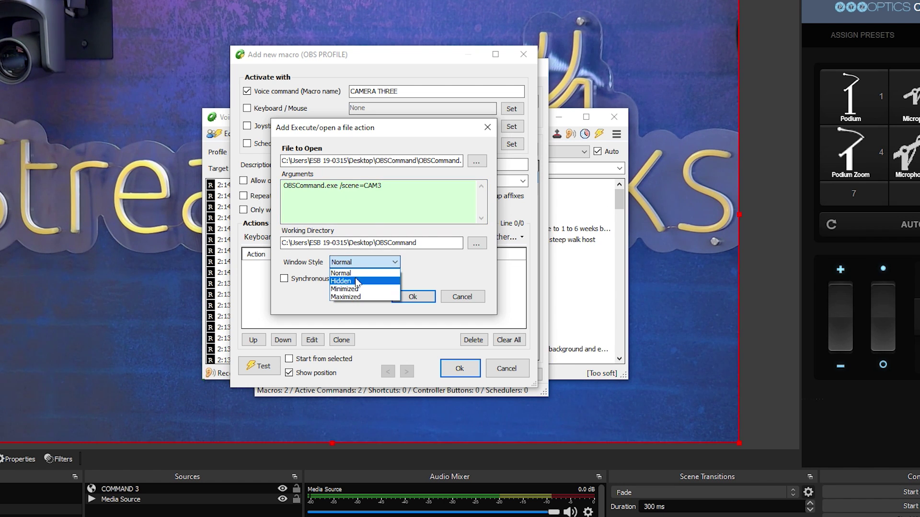
{"action": "left_click", "coordinate": [358, 283]}
{"action": "left_click", "coordinate": [347, 262]}
{"action": "left_click", "coordinate": [350, 283]}
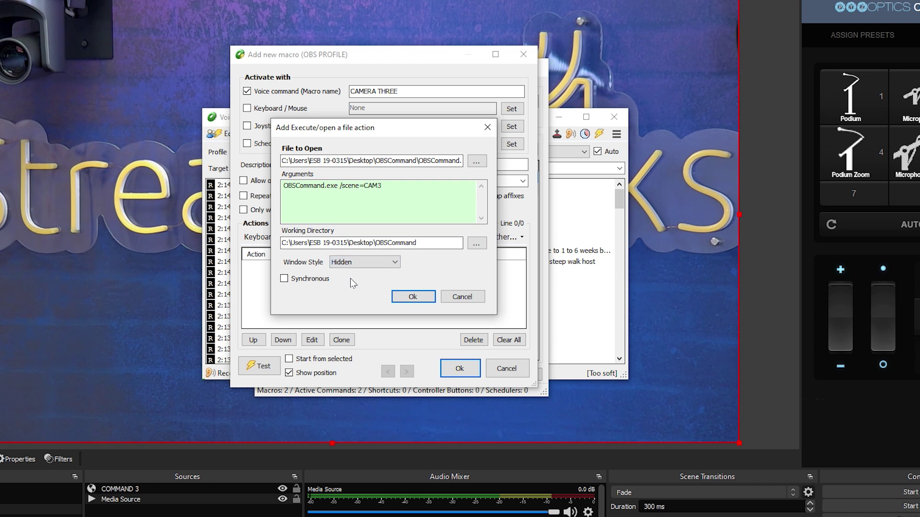
{"action": "left_click", "coordinate": [412, 297]}
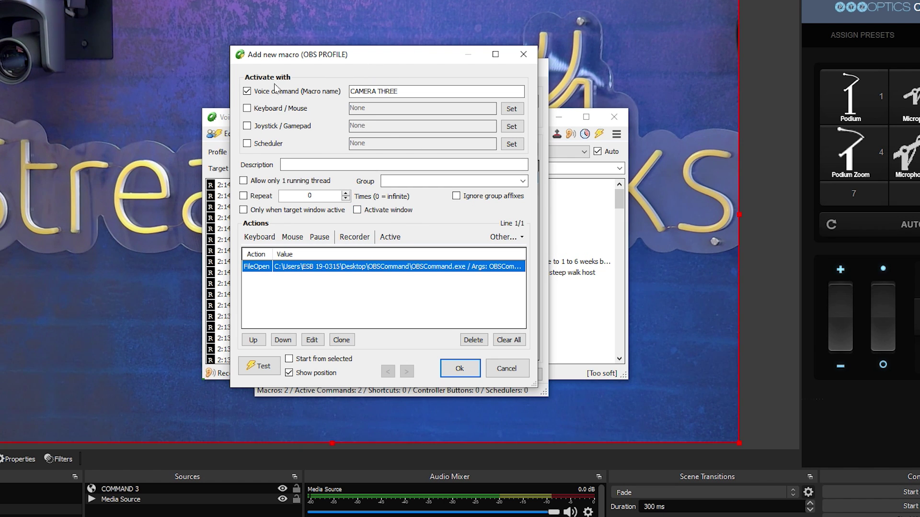
Step: Recheck the CAMERA THREE voice command and its file action, save the macro to the profile, and move the macro list off the recognition log
{"action": "left_click", "coordinate": [422, 88]}
{"action": "left_click", "coordinate": [422, 88]}
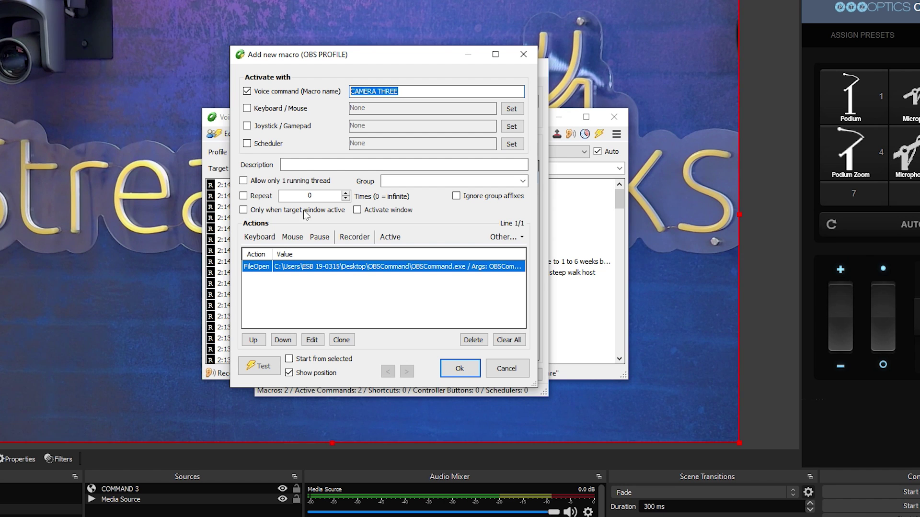
{"action": "left_click", "coordinate": [314, 271]}
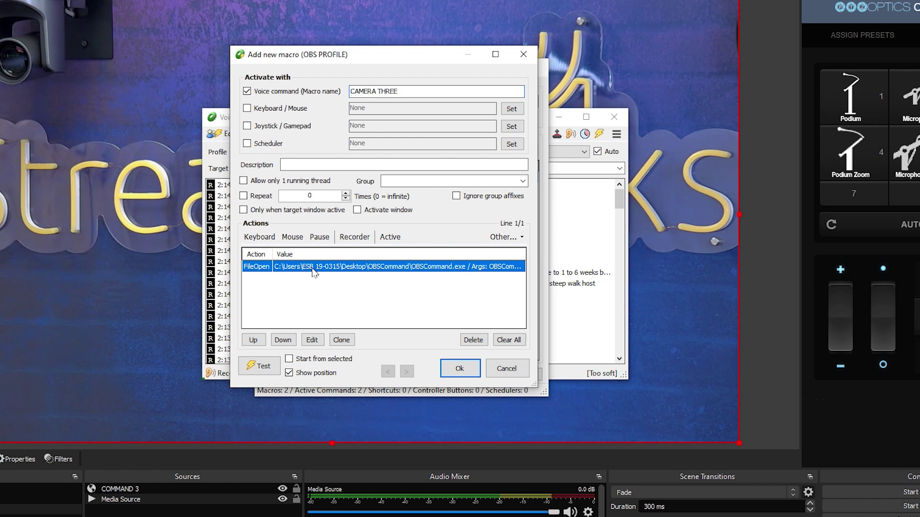
{"action": "double_click", "coordinate": [418, 272]}
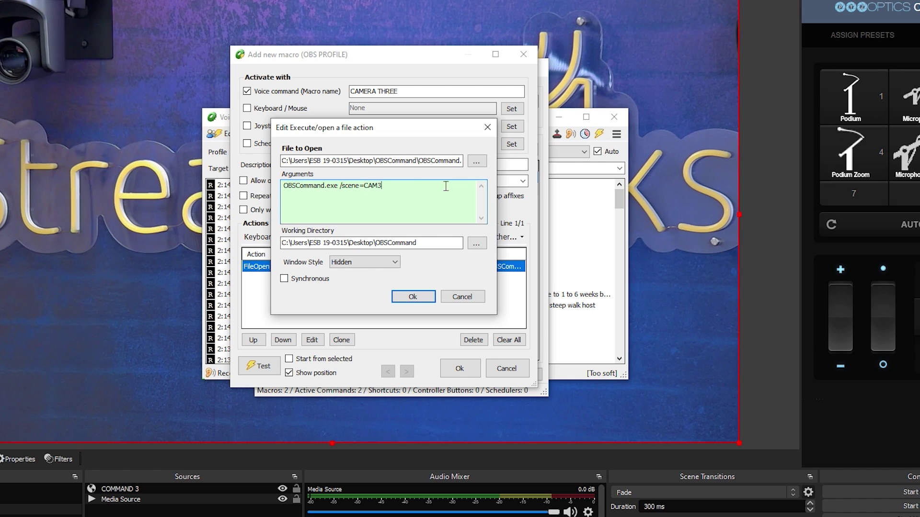
{"action": "left_click", "coordinate": [430, 186]}
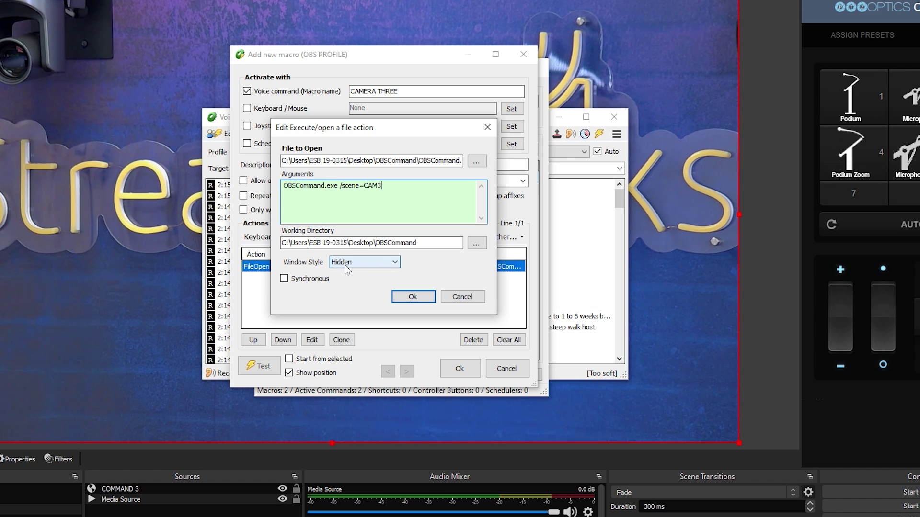
{"action": "left_click", "coordinate": [421, 299]}
{"action": "left_click", "coordinate": [469, 367]}
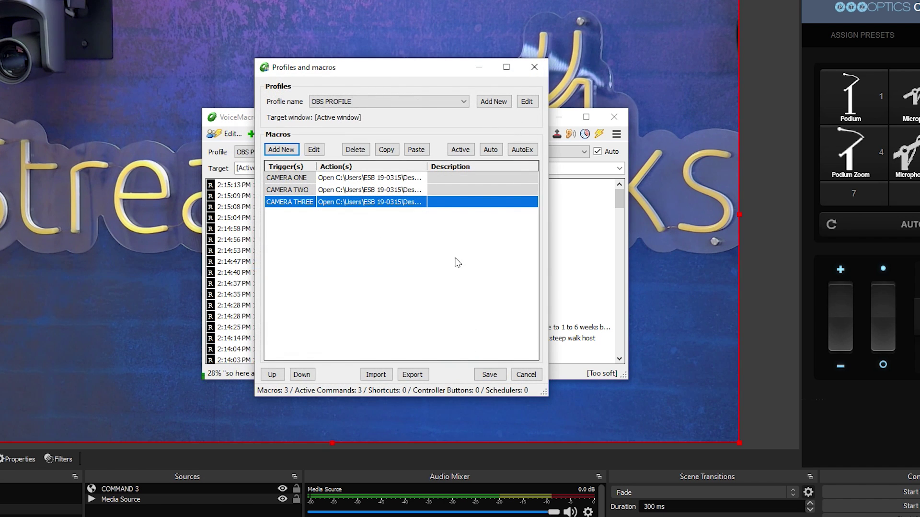
{"action": "left_click_drag", "start_coordinate": [368, 72], "coordinate": [531, 17]}
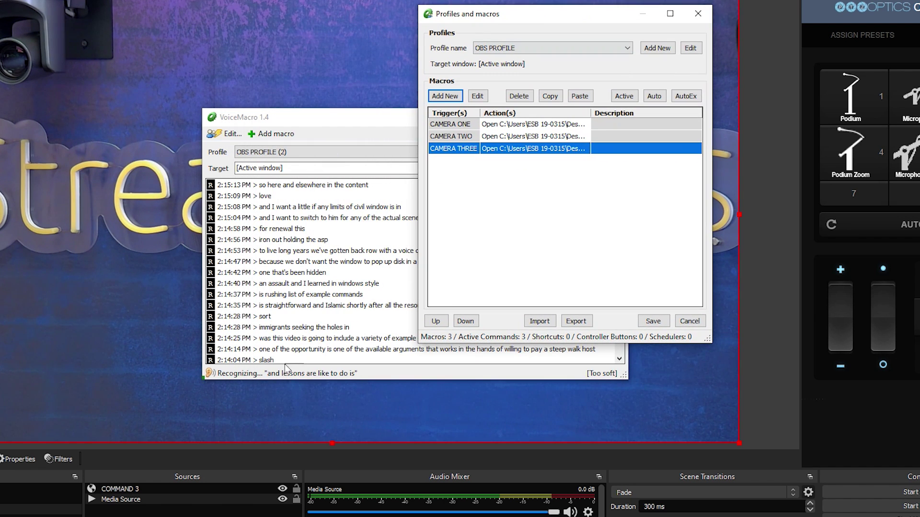
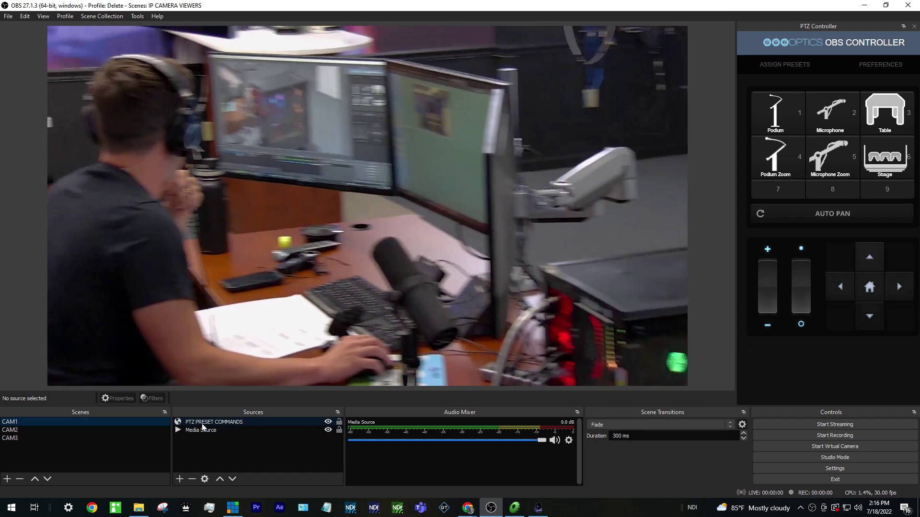
Step: Switch to OBS and examine the camera preset URL in the properties of the PTZ PRESET COMMANDS source
{"action": "left_click_drag", "start_coordinate": [499, 302], "coordinate": [320, 304]}
{"action": "left_click", "coordinate": [405, 312]}
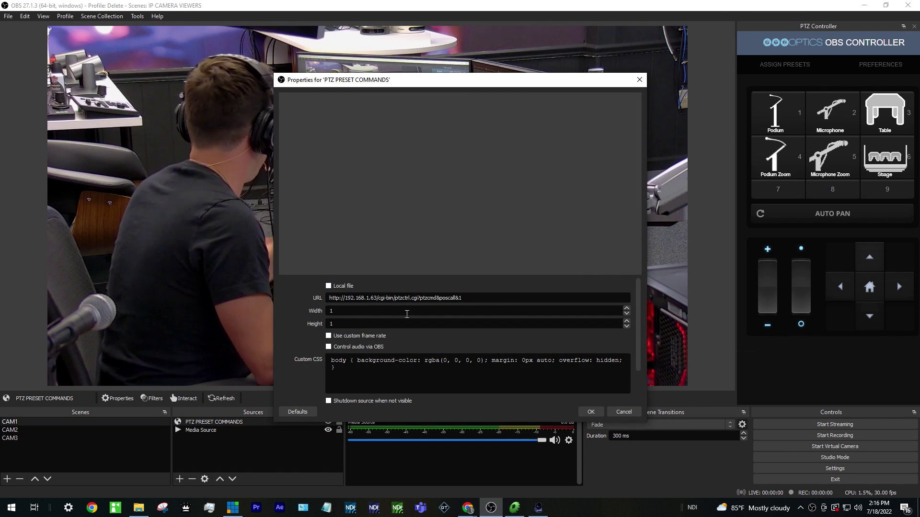
{"action": "key", "text": "shift+Tab"}
{"action": "left_click_drag", "start_coordinate": [471, 300], "coordinate": [370, 303]}
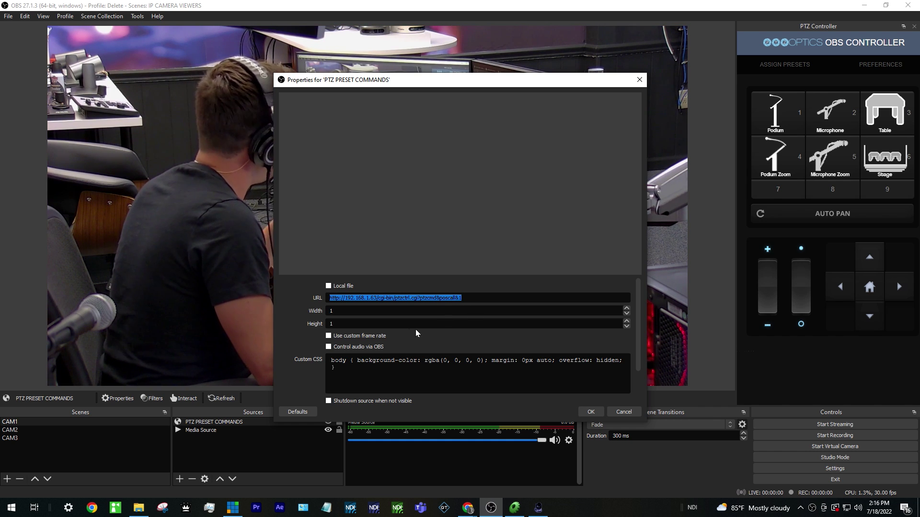
{"action": "left_click_drag", "start_coordinate": [487, 296], "coordinate": [345, 296]}
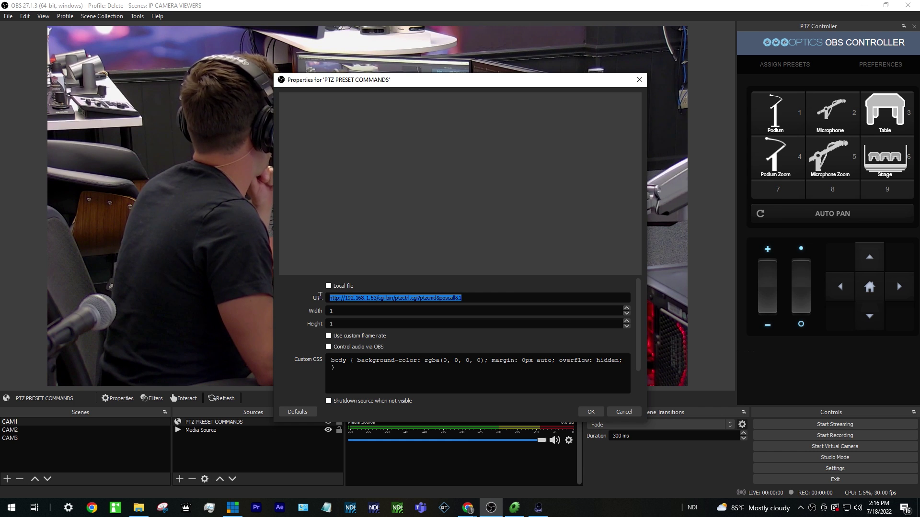
{"action": "left_click", "coordinate": [333, 297]}
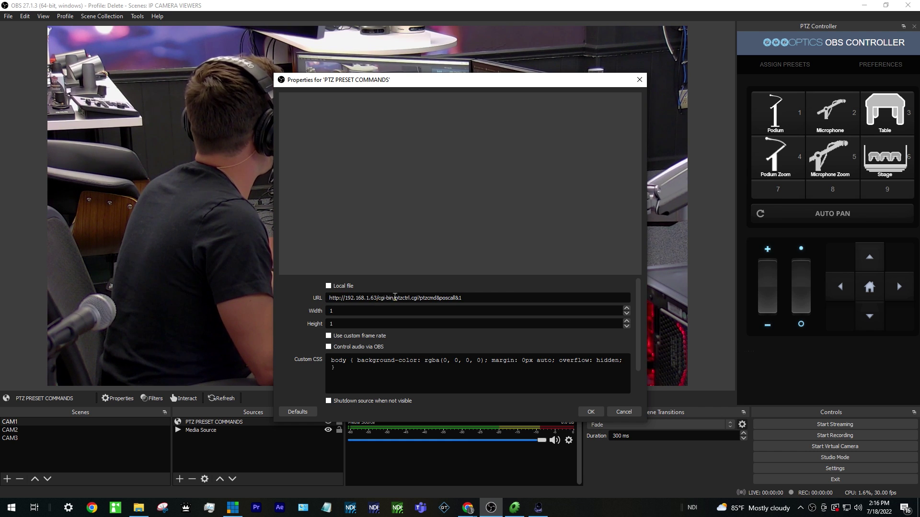
Step: Review the preset URL and the option to refresh the browser when the scene becomes active in the PTZ PRESET COMMANDS source properties
{"action": "left_click_drag", "start_coordinate": [487, 300], "coordinate": [298, 280]}
{"action": "left_click", "coordinate": [496, 298]}
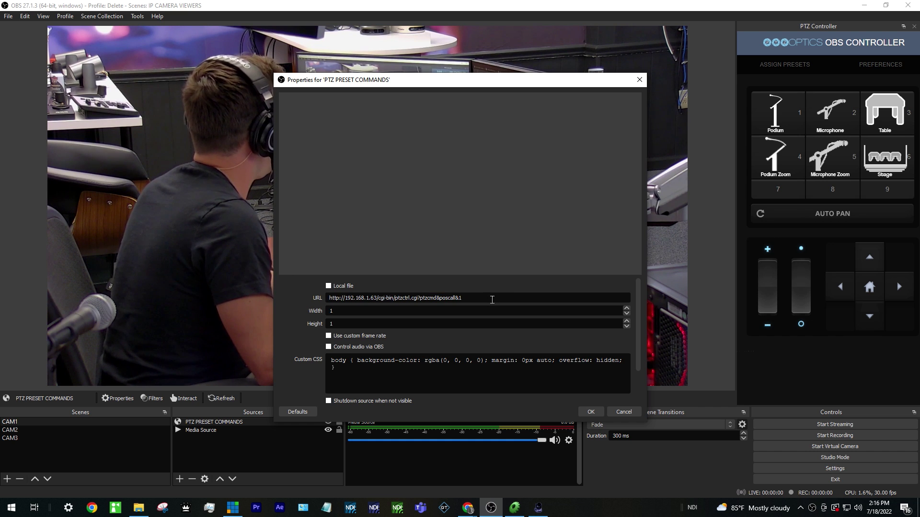
{"action": "left_click", "coordinate": [591, 412]}
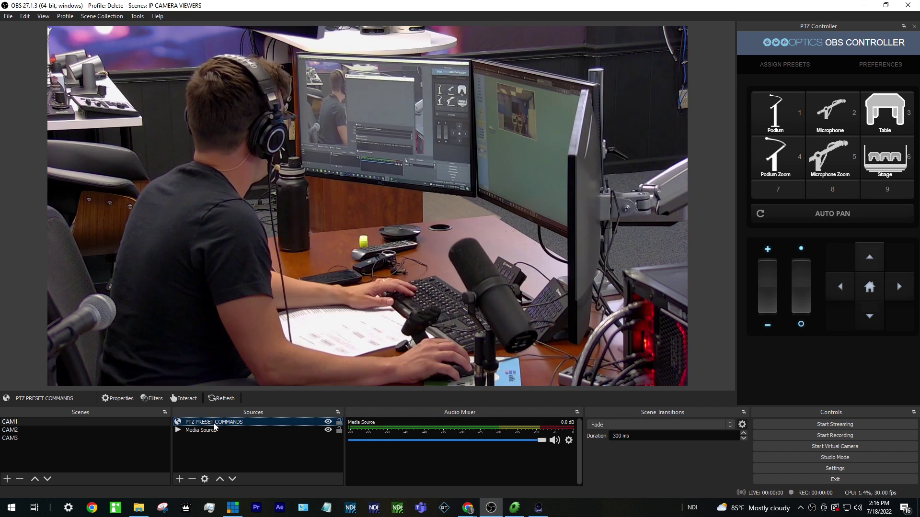
{"action": "double_click", "coordinate": [214, 424]}
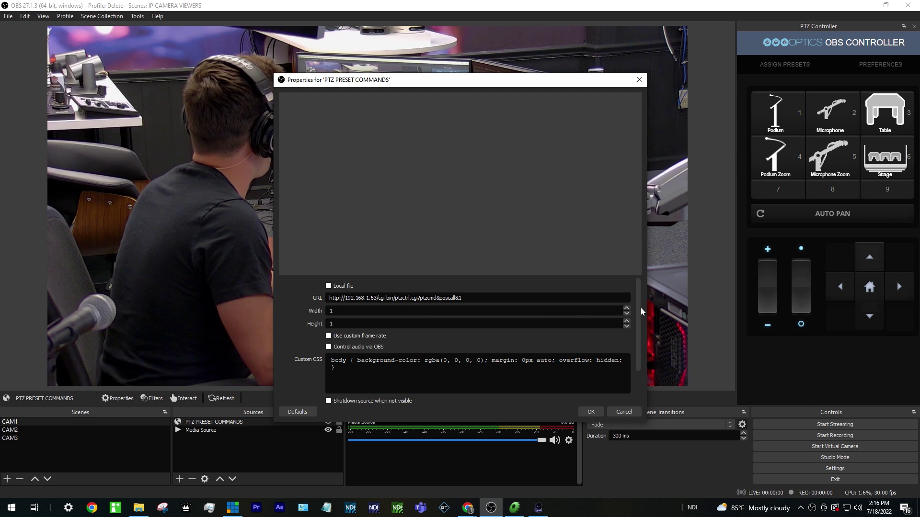
{"action": "scroll", "coordinate": [643, 311], "scroll_direction": "down", "scroll_amount": 2}
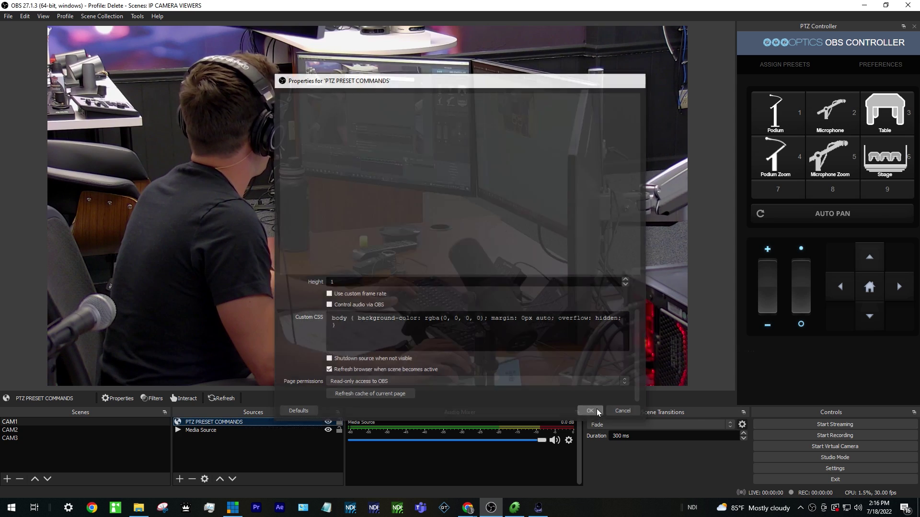
{"action": "left_click", "coordinate": [596, 410]}
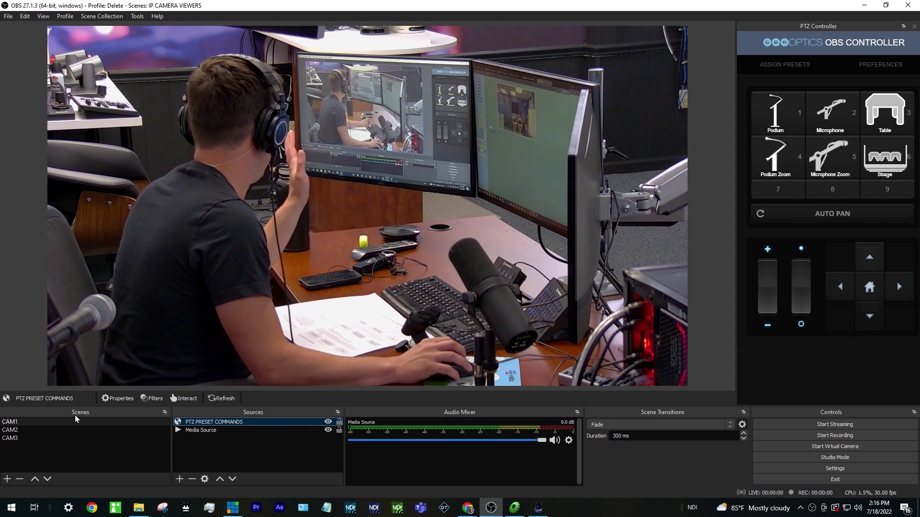
Step: Switch the live scene to CAM2 and on to CAM3 to trigger their camera presets, and bring VoiceMacro to the front
{"action": "left_click", "coordinate": [53, 430]}
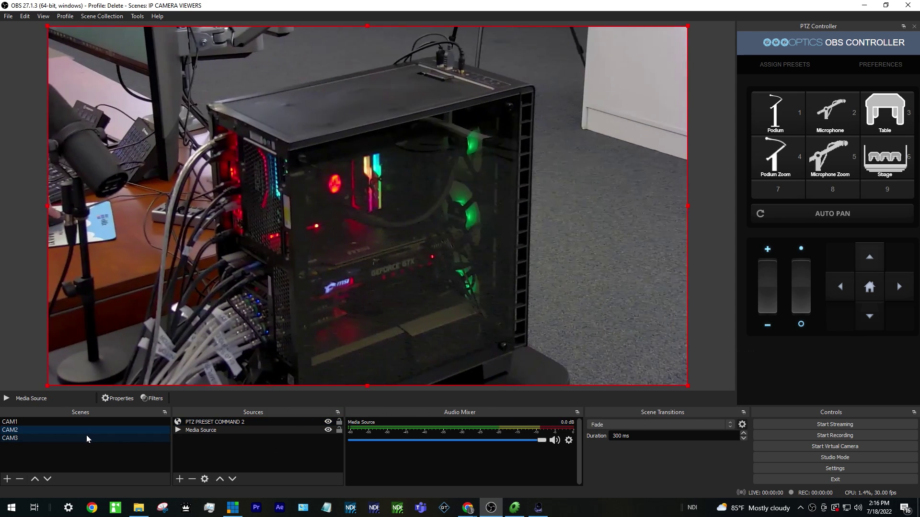
{"action": "left_click", "coordinate": [87, 435]}
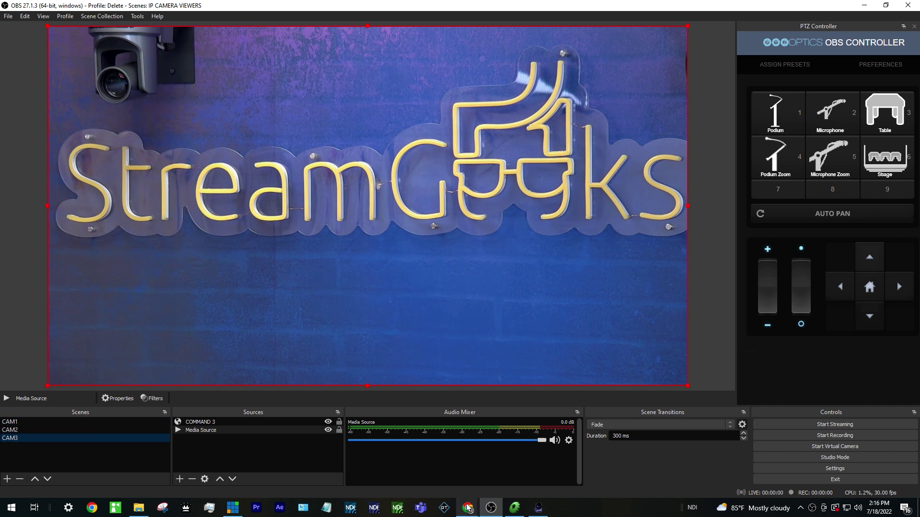
{"action": "left_click", "coordinate": [515, 508]}
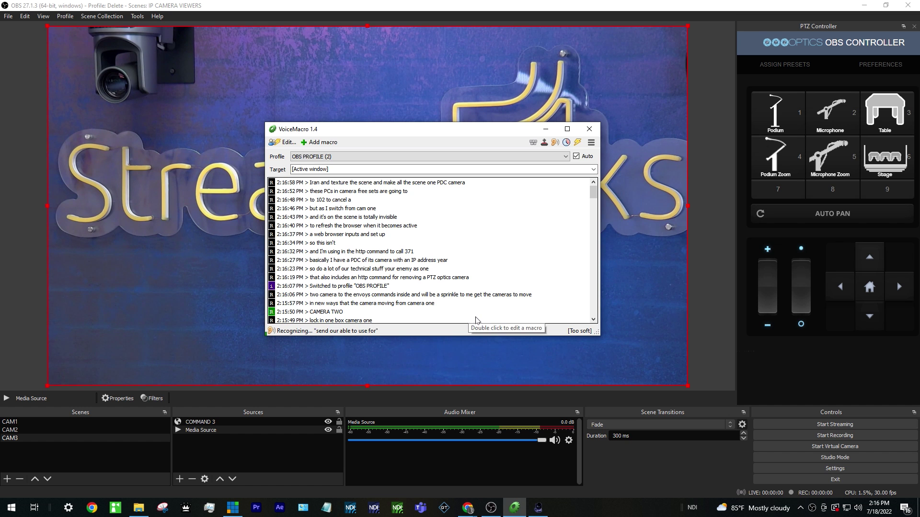